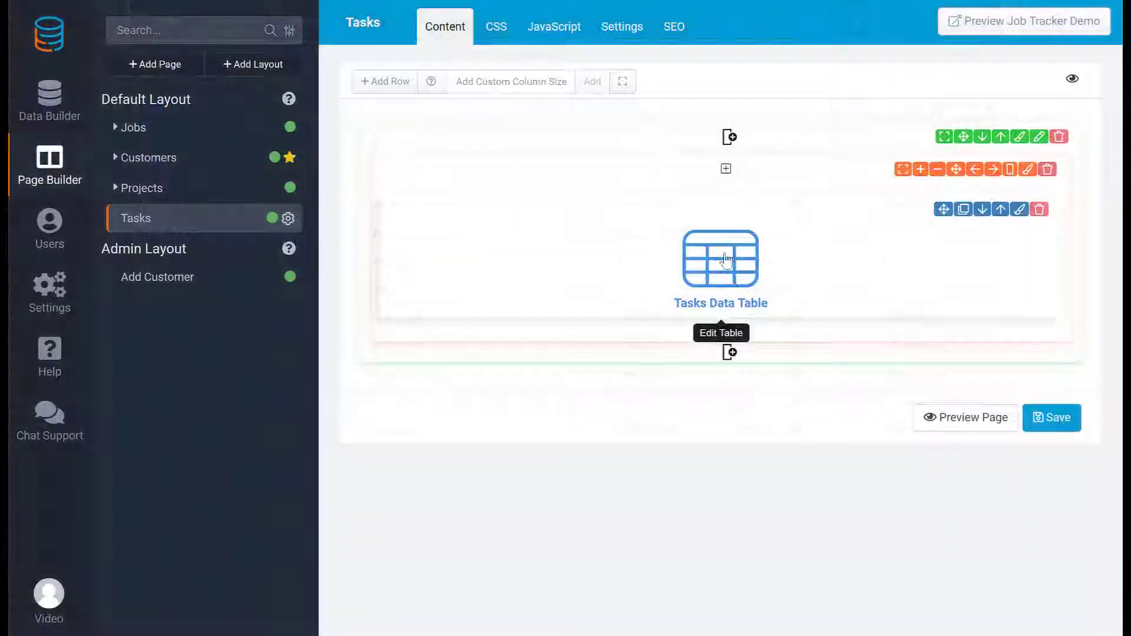
Step: Add a data source filter group limiting the Tasks table to records with Due Date before today
left_click(726, 260)
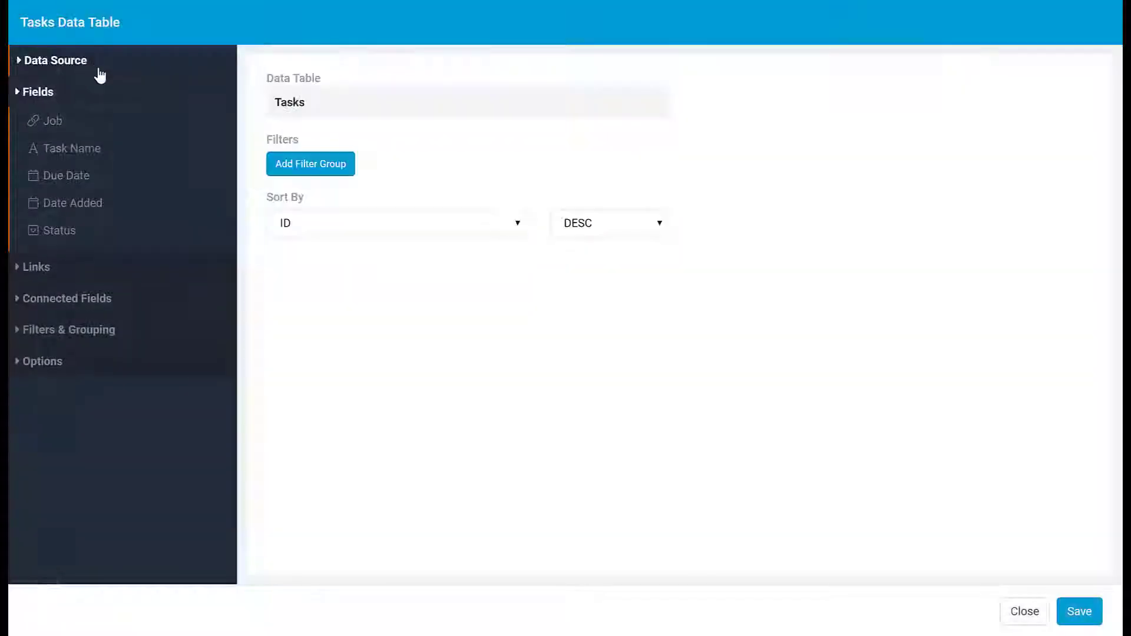
left_click(187, 99)
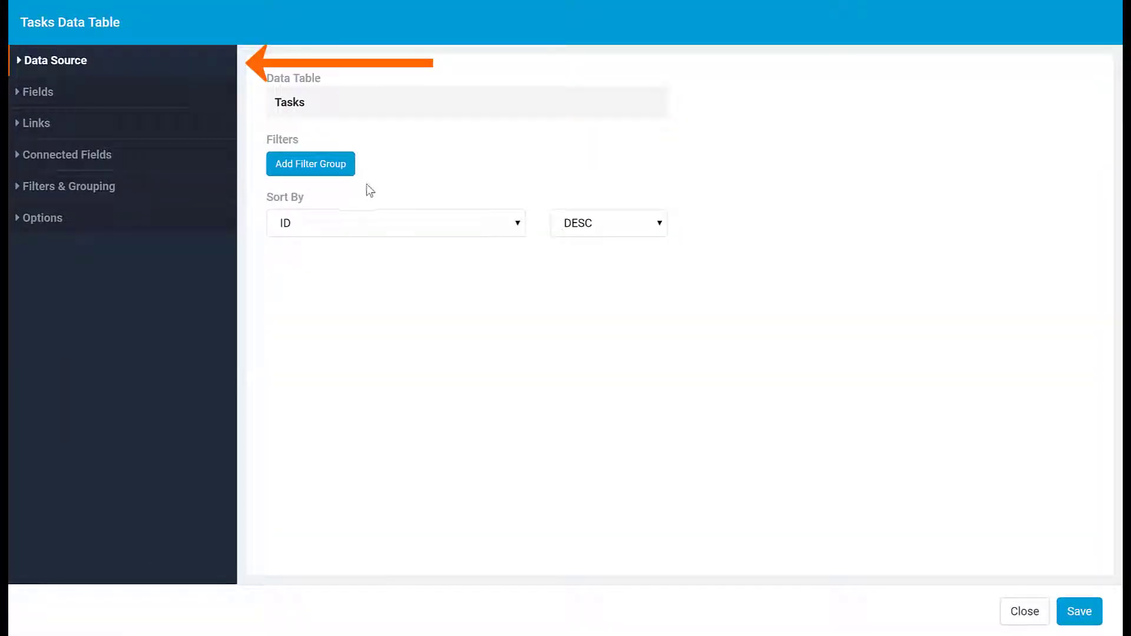
left_click(336, 168)
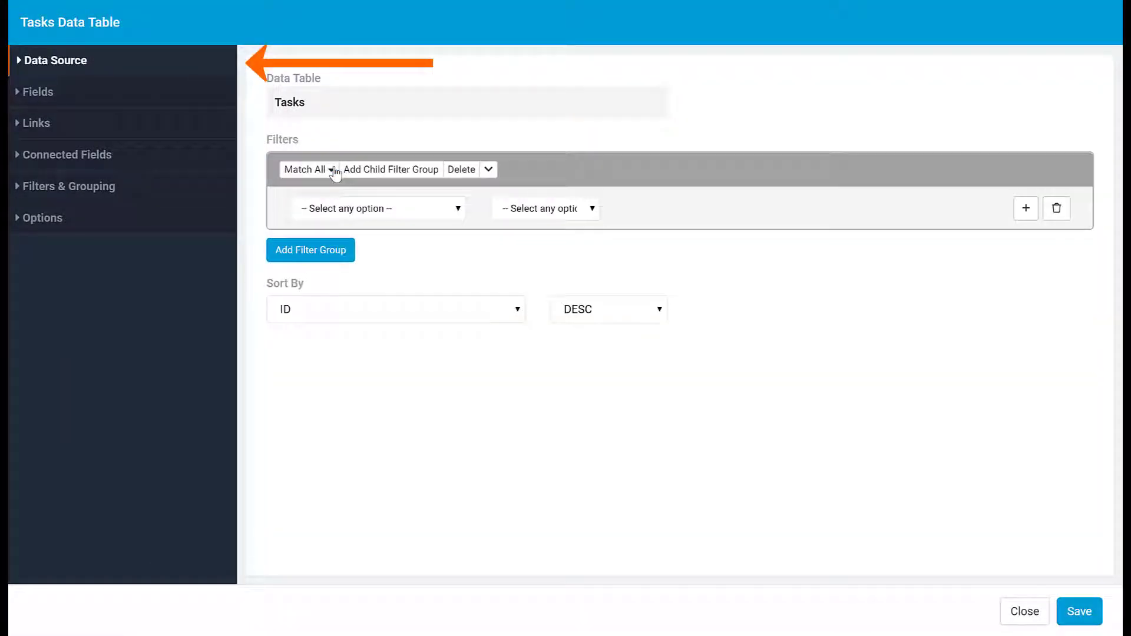
left_click(358, 217)
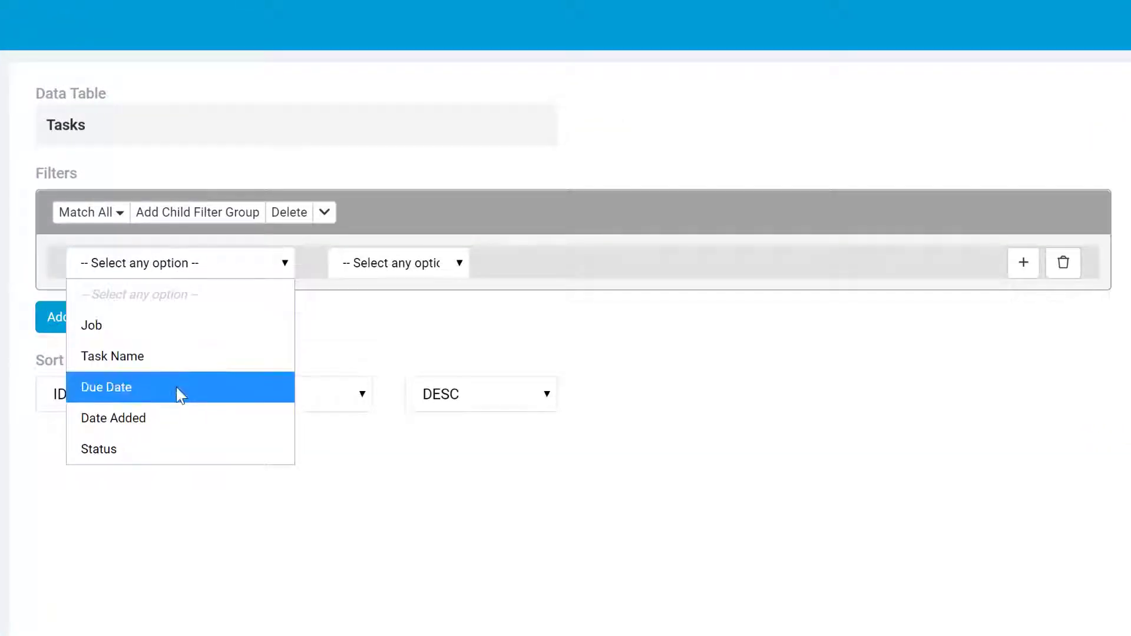
left_click(180, 390)
left_click(378, 271)
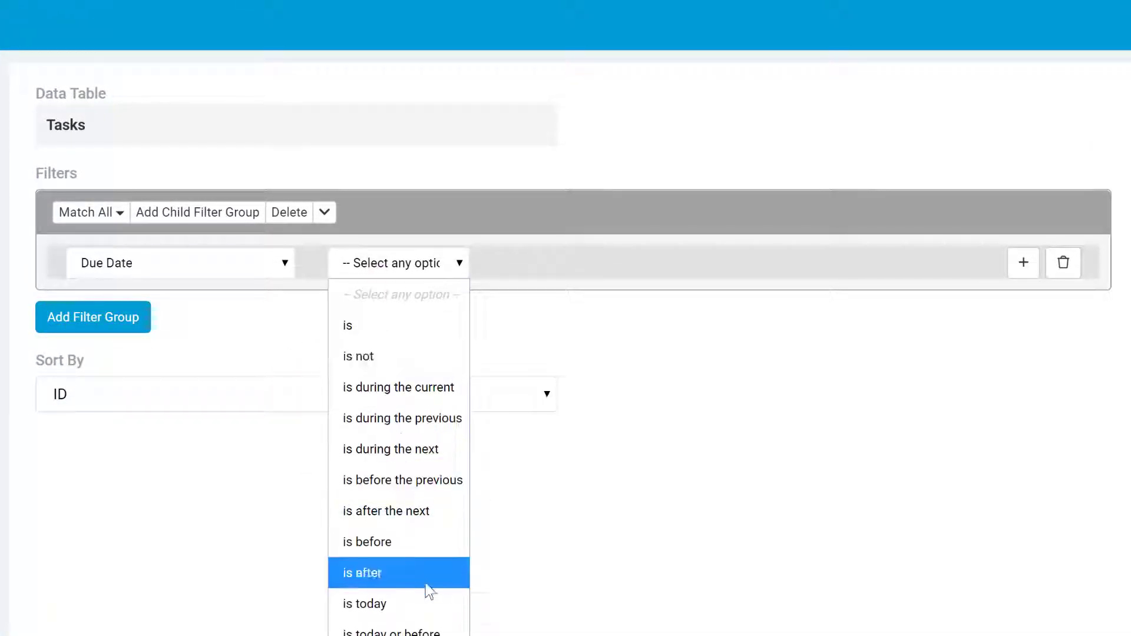
left_click(388, 635)
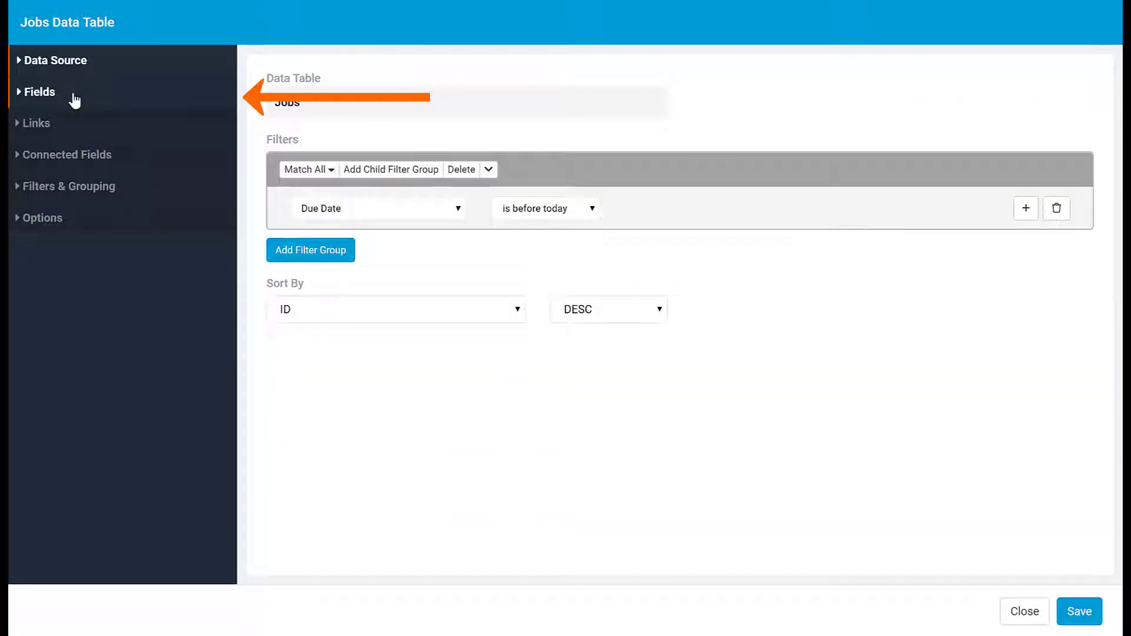
Step: Set the Project column's Value Link to the Projects Detail Projects Page
left_click(73, 96)
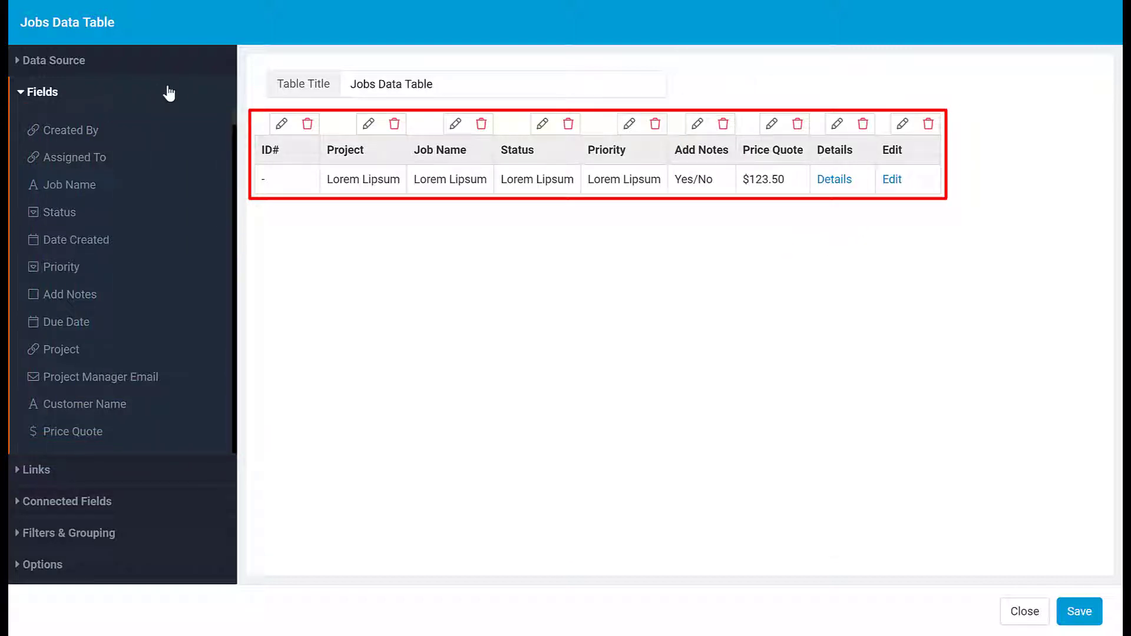
left_click(370, 125)
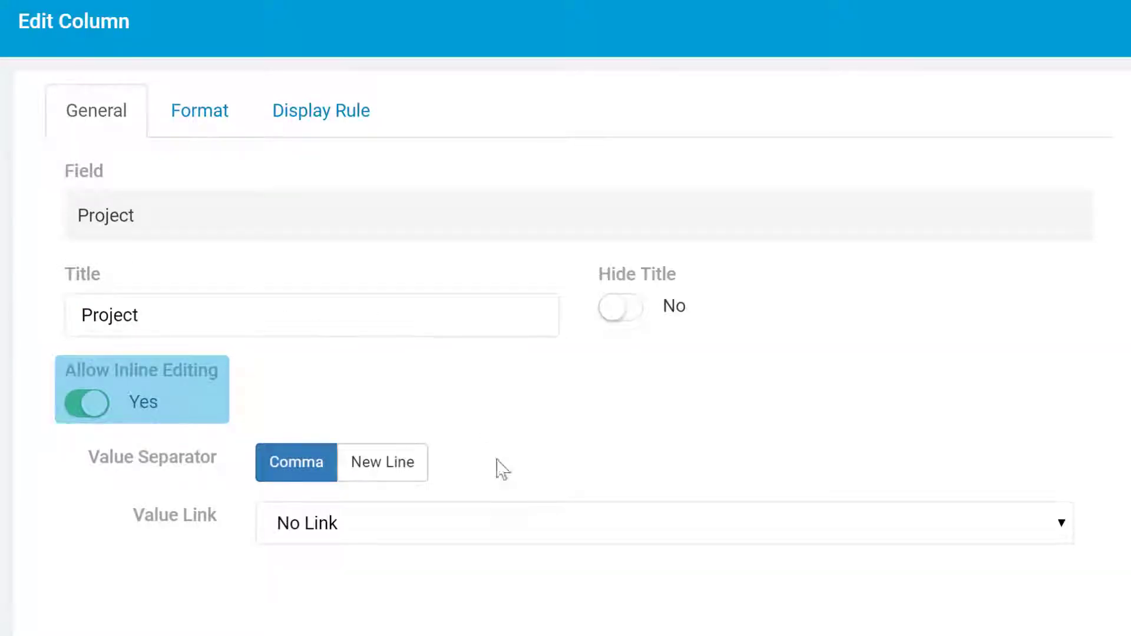
left_click(515, 527)
left_click(504, 495)
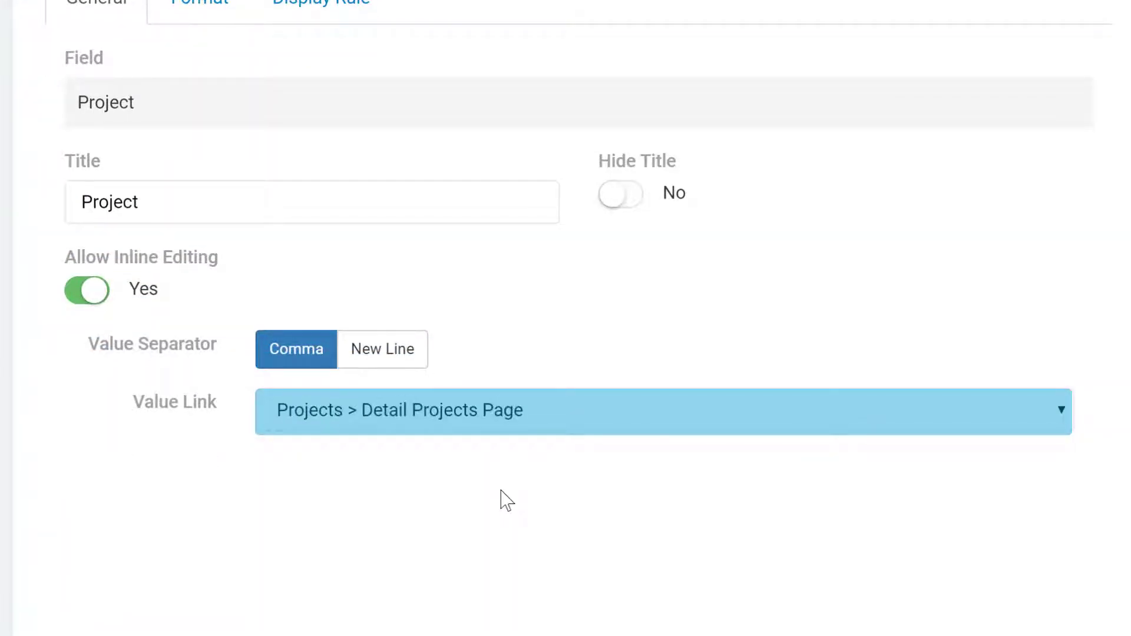
left_click(216, 20)
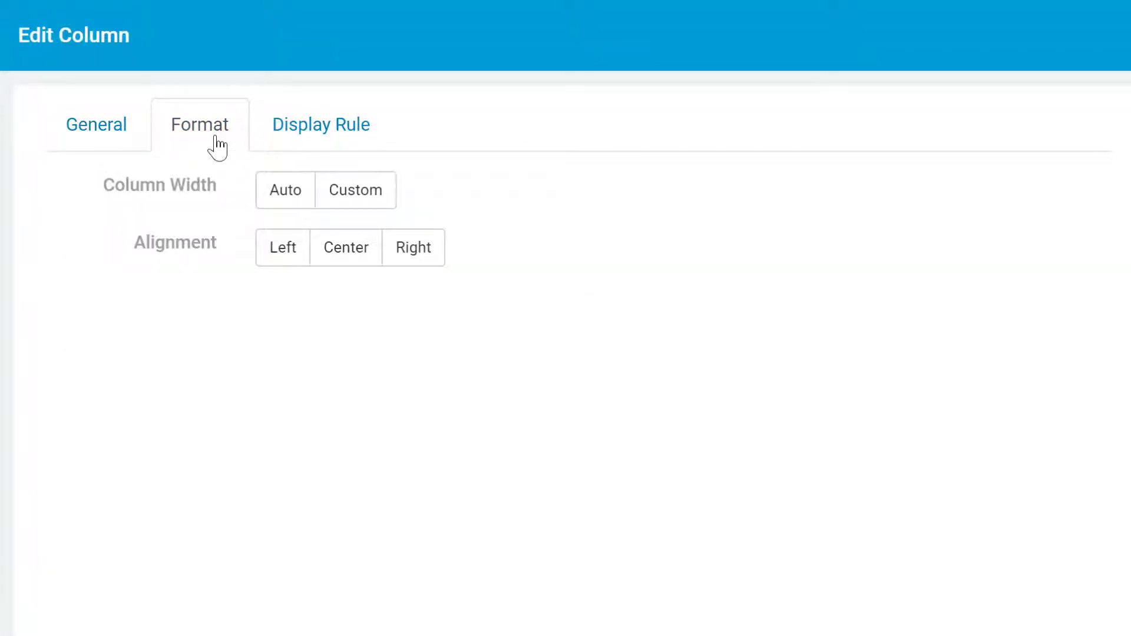
Step: Add a display rule for Due Date before today that sets a red background
left_click(265, 147)
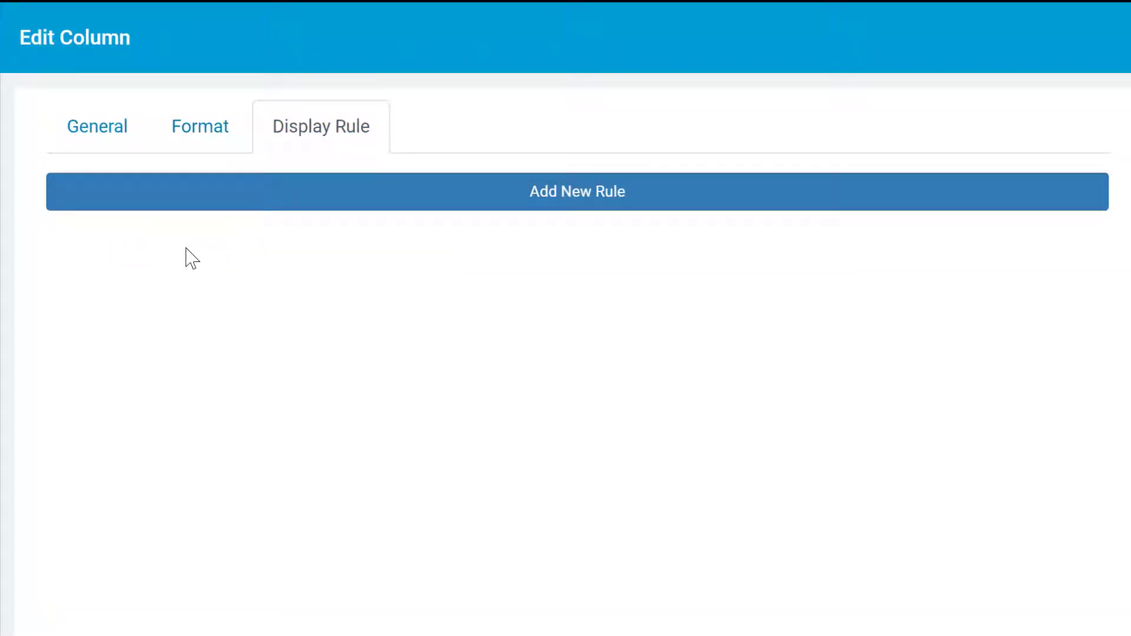
left_click(207, 197)
left_click(213, 209)
left_click(111, 583)
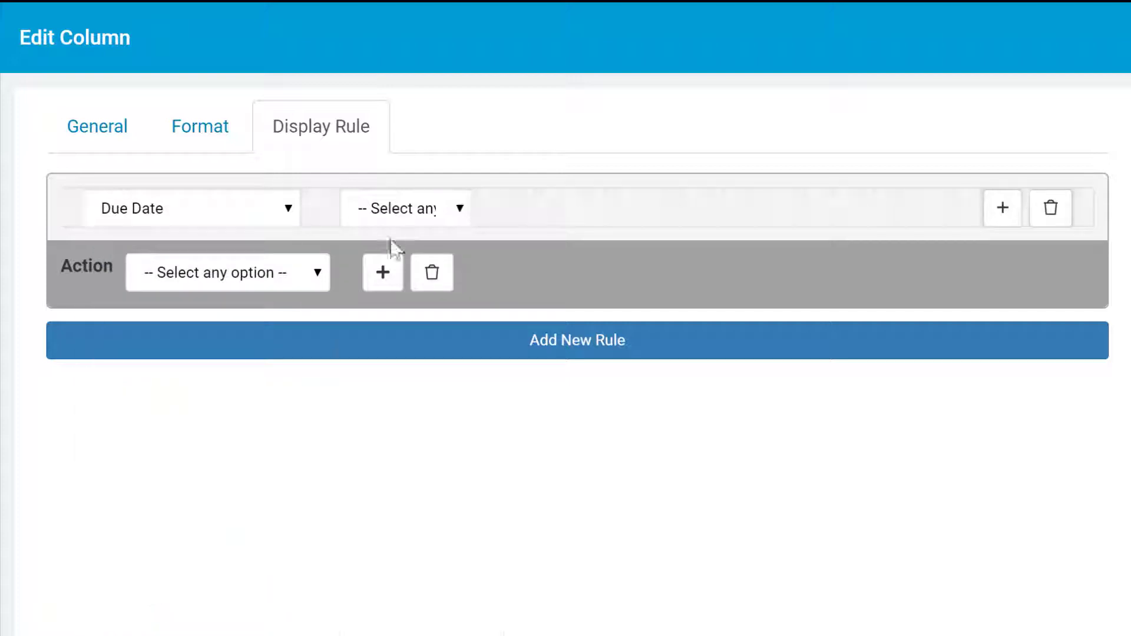
left_click(401, 209)
left_click(346, 478)
left_click(250, 289)
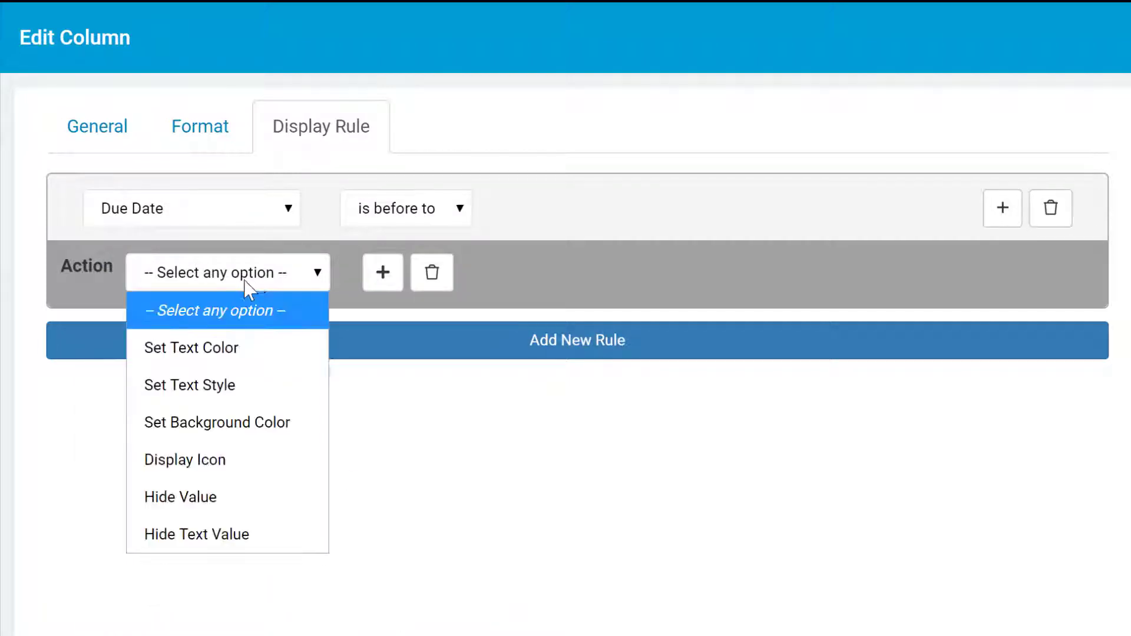
left_click(213, 425)
left_click(374, 273)
left_click(522, 311)
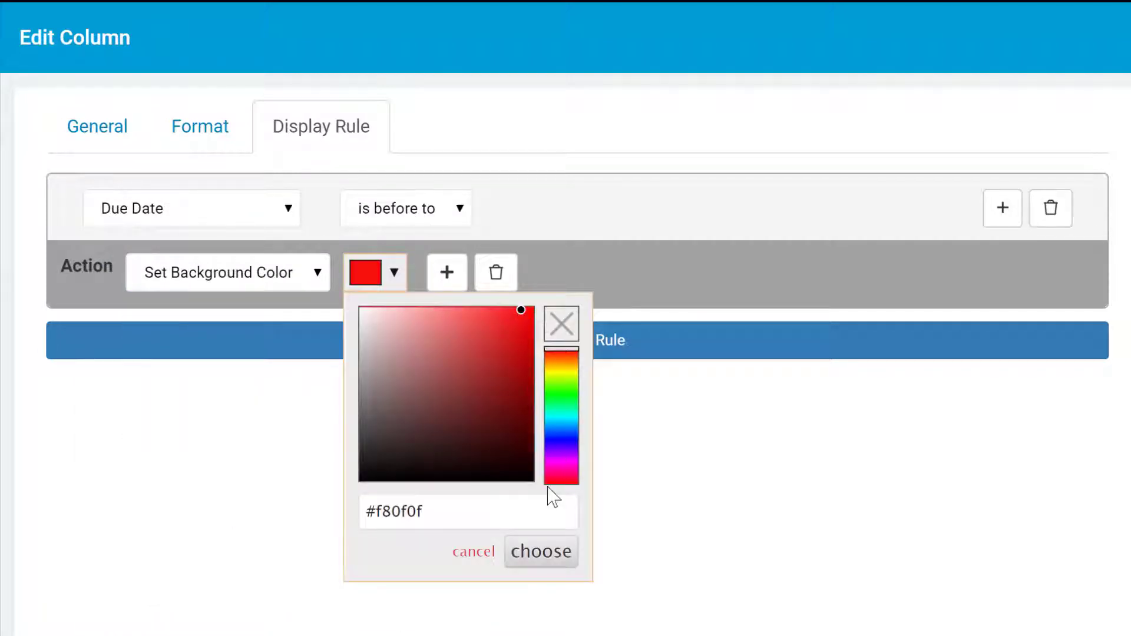
left_click(541, 551)
Step: Add a second rule action showing a yellow exclamation-triangle icon, found by searching 'alert'
left_click(447, 272)
left_click(265, 321)
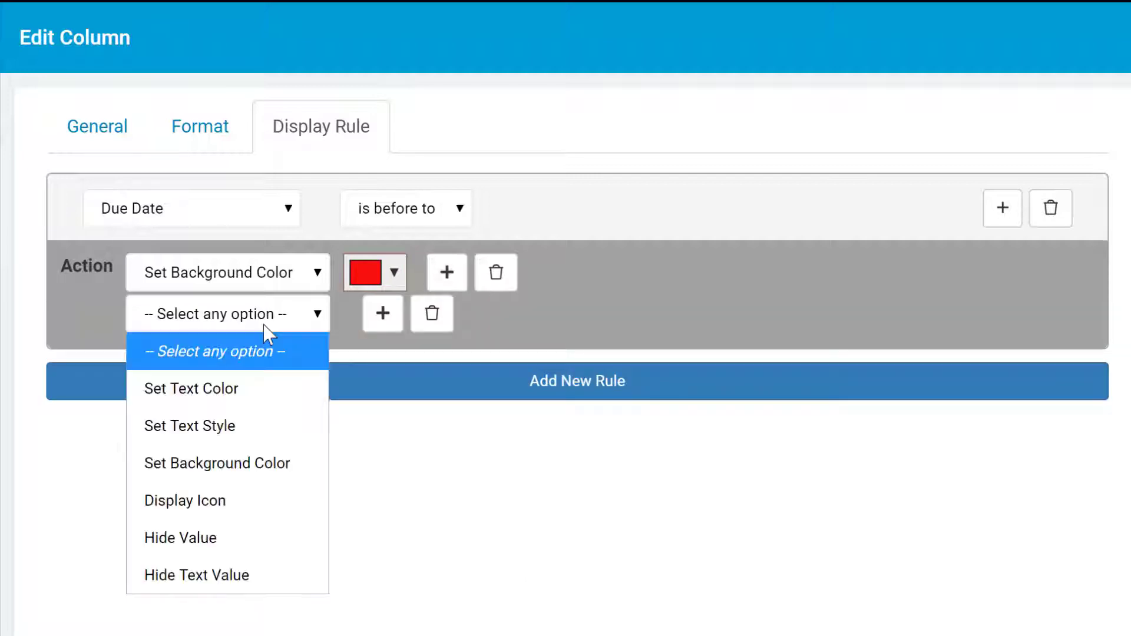
left_click(229, 501)
left_click(369, 318)
type("aler")
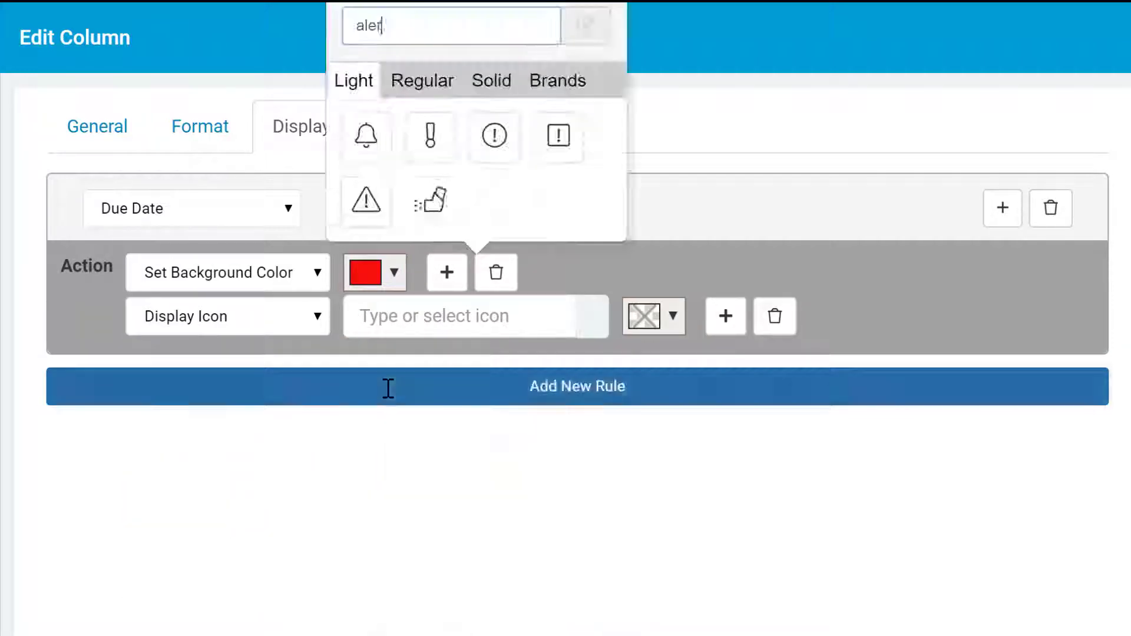
type("t")
left_click(375, 201)
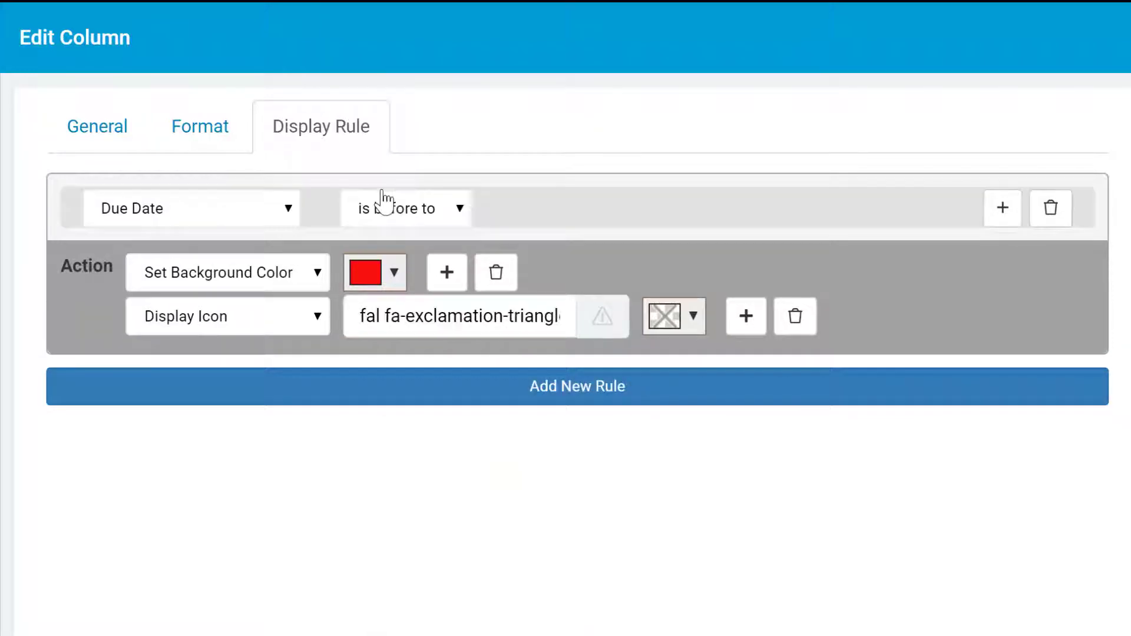
left_click(695, 324)
left_click(860, 416)
left_click(810, 383)
left_click(835, 591)
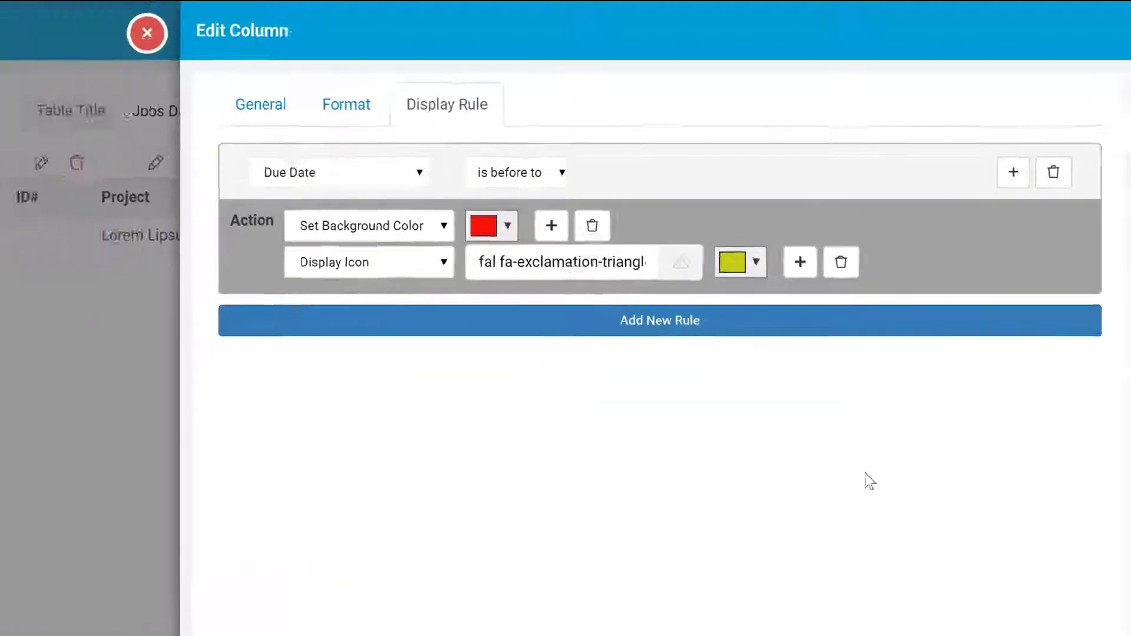
Step: Save the Due Date column's display rule and show the connected Users fields
left_click(1070, 611)
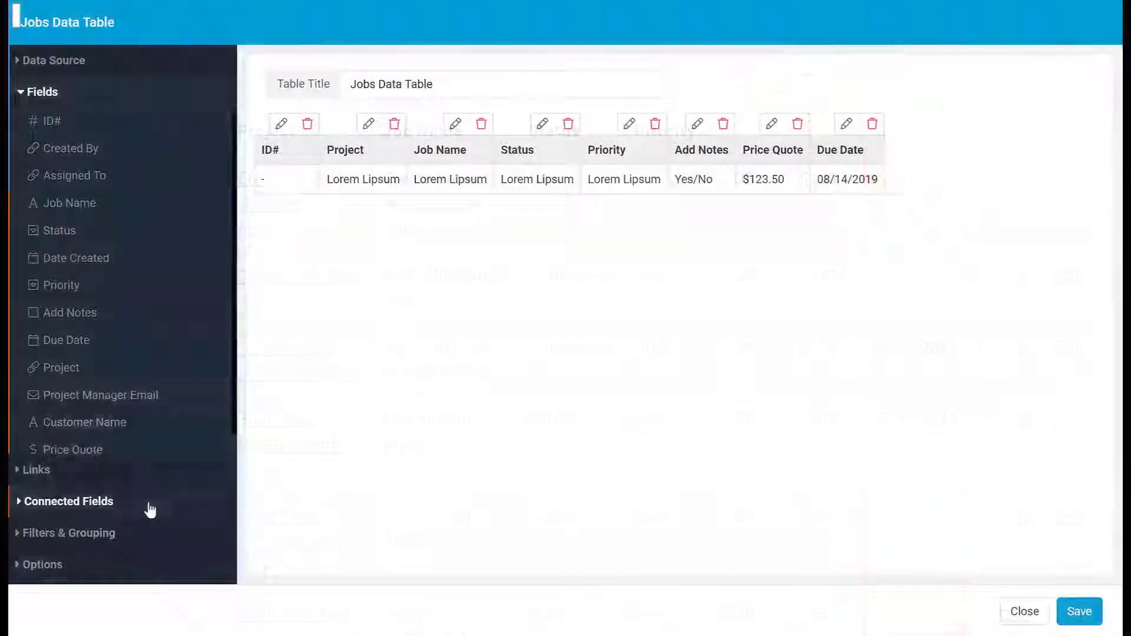
left_click(147, 501)
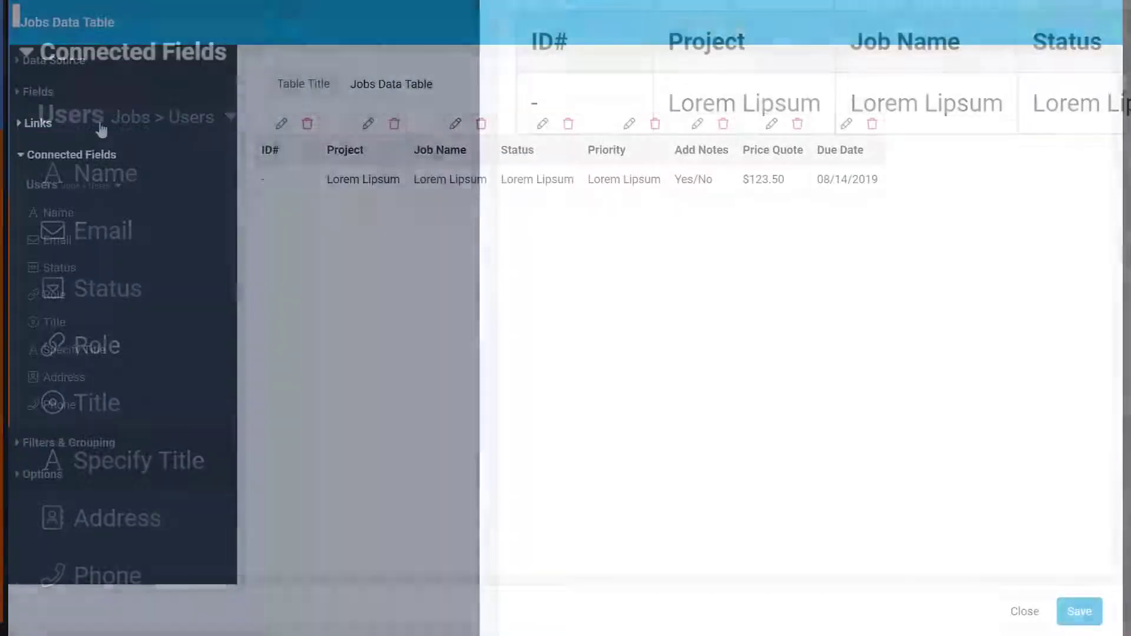
Step: Add Edit, Details, Detail Projects Page, Delete and Action link columns to the table
left_click(123, 125)
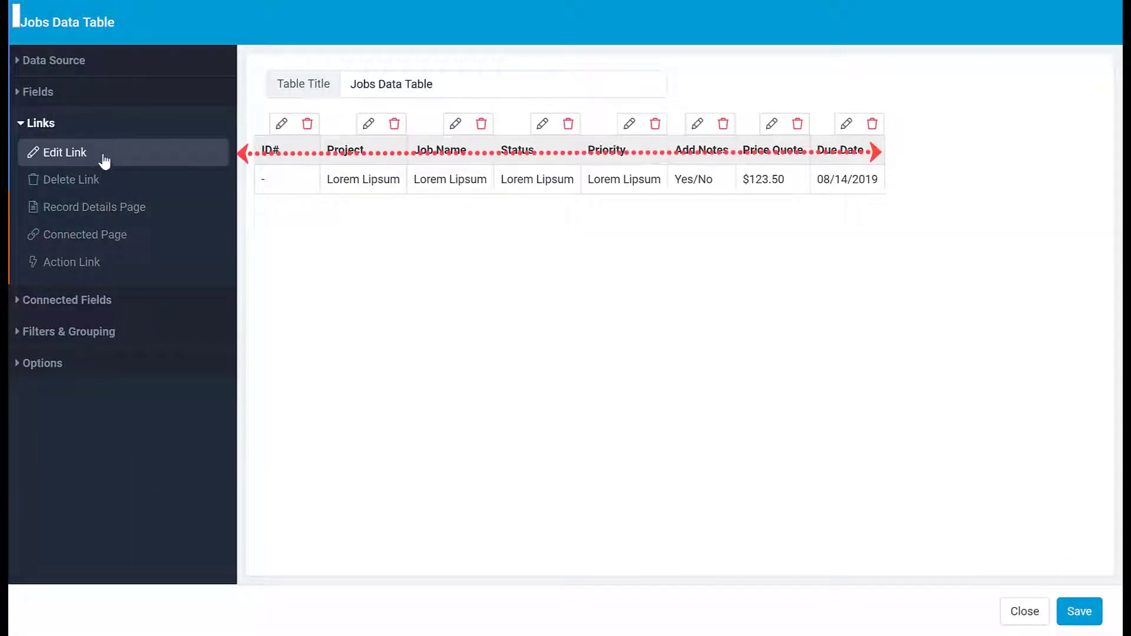
left_click(138, 157)
left_click(155, 208)
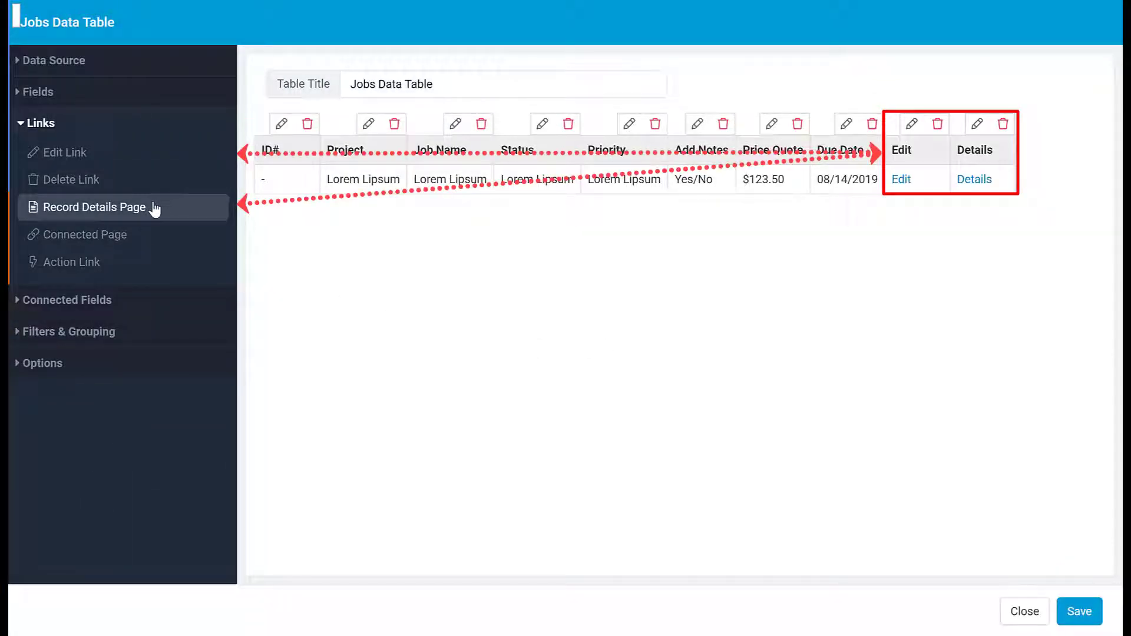
left_click(152, 237)
left_click(129, 145)
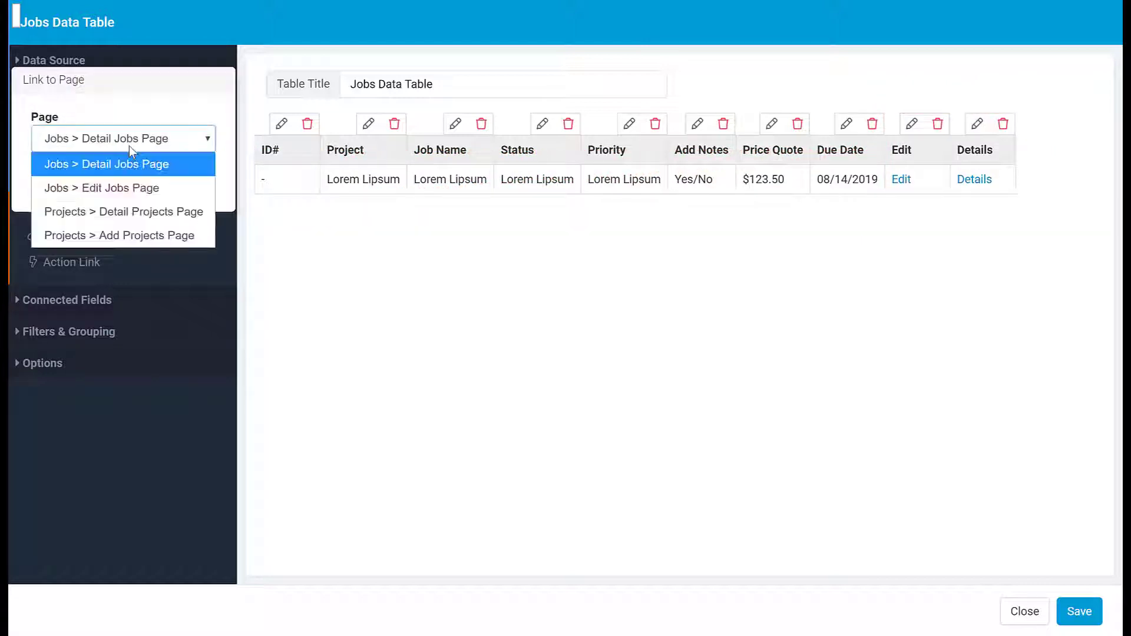
left_click(144, 211)
left_click(67, 188)
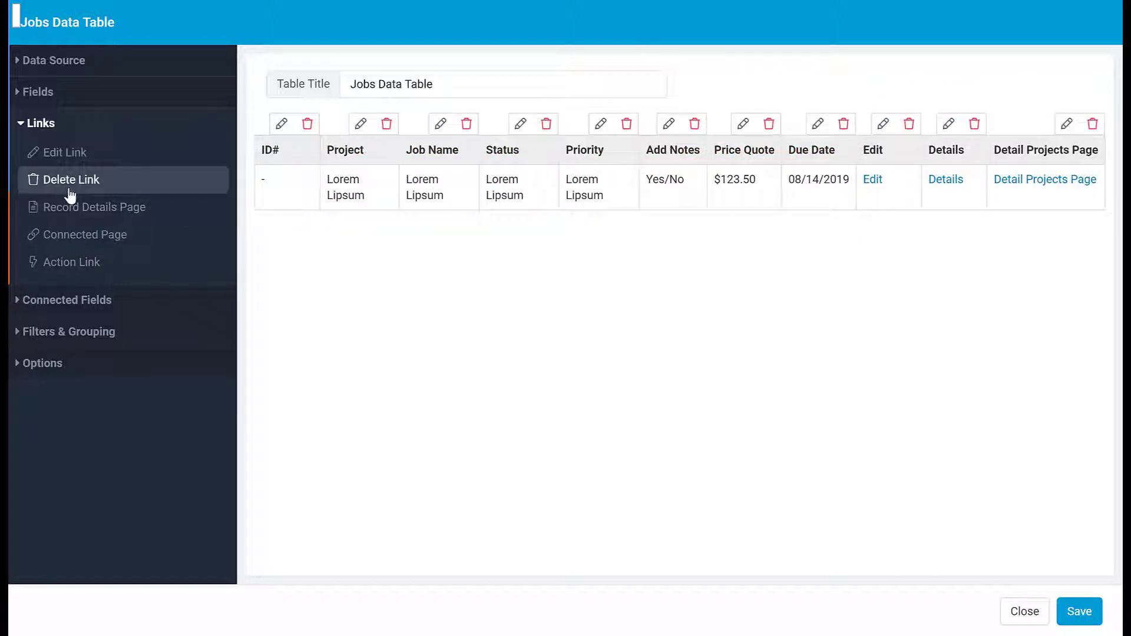
left_click(69, 192)
left_click(100, 268)
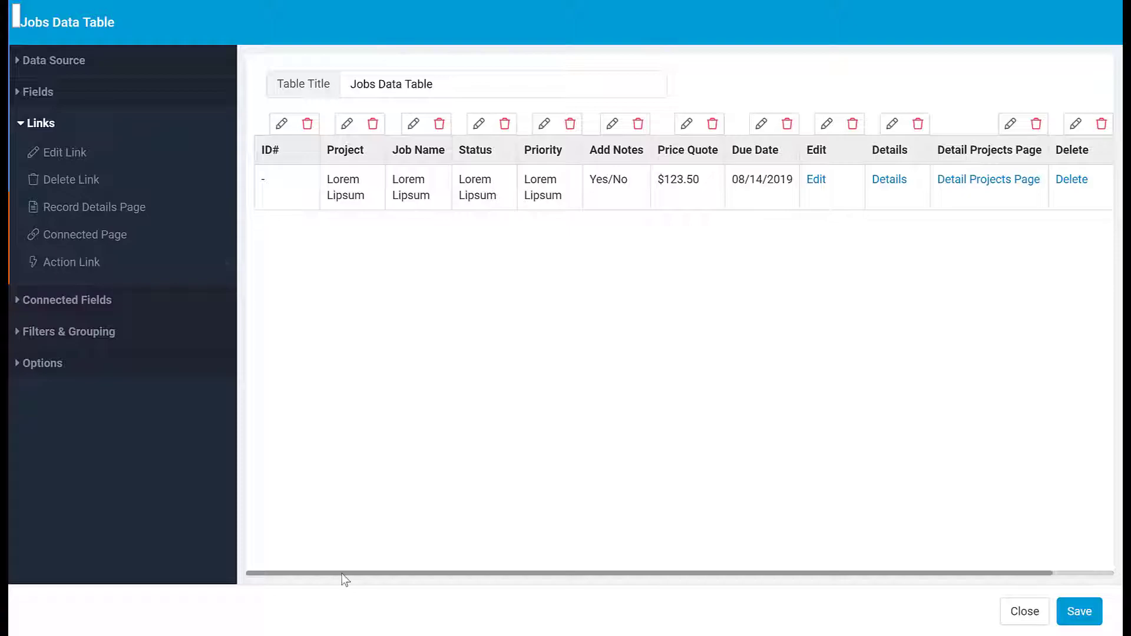
Step: Give the Action link column an action rule setting Status to Completed
left_click_drag(344, 574, 468, 574)
left_click(1077, 135)
left_click(677, 79)
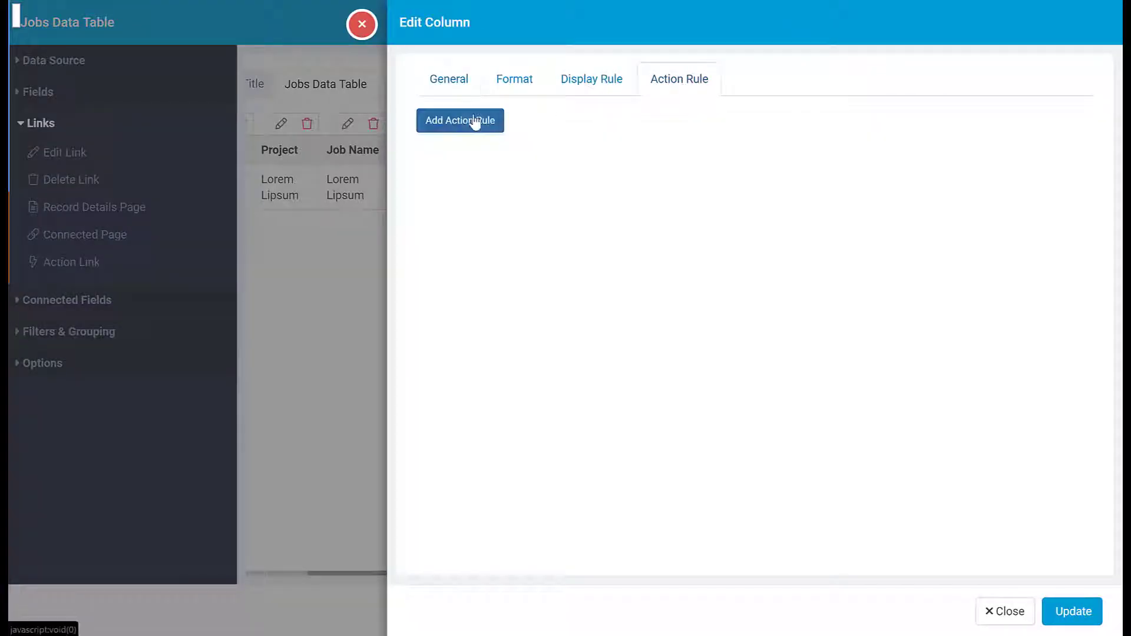
left_click(468, 120)
left_click(607, 203)
left_click(570, 296)
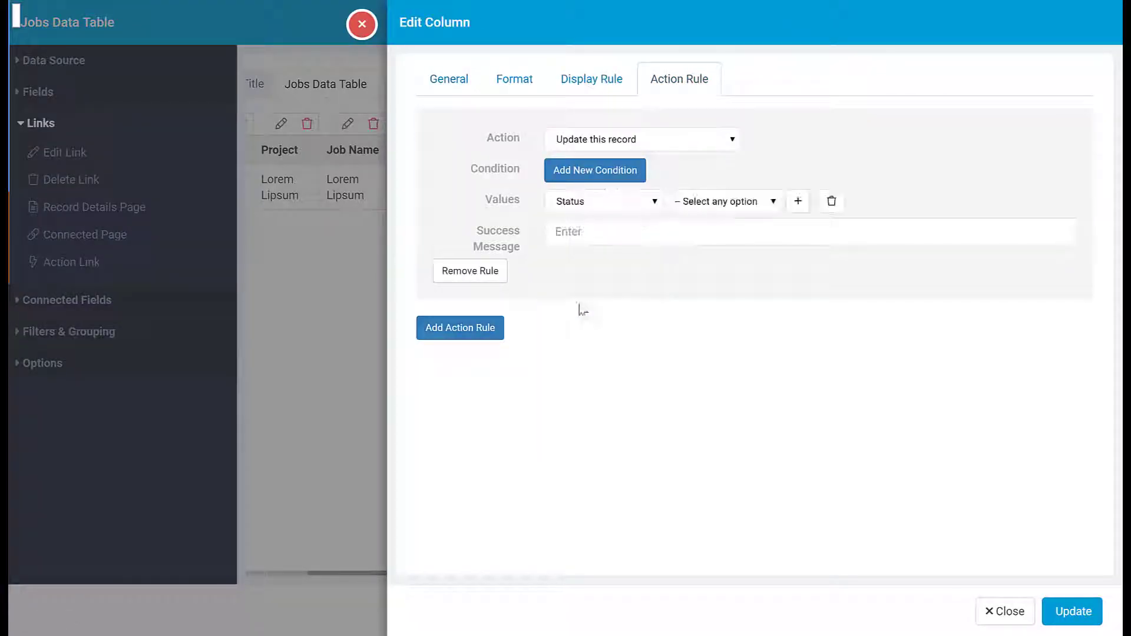
left_click(702, 201)
left_click(699, 245)
left_click(797, 206)
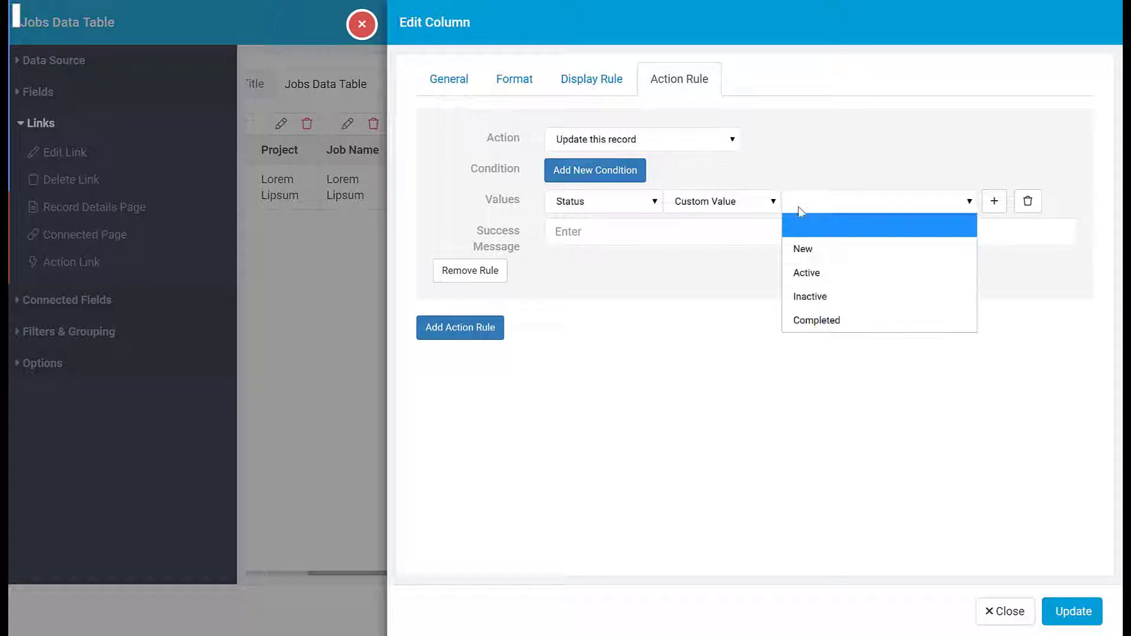
left_click(800, 320)
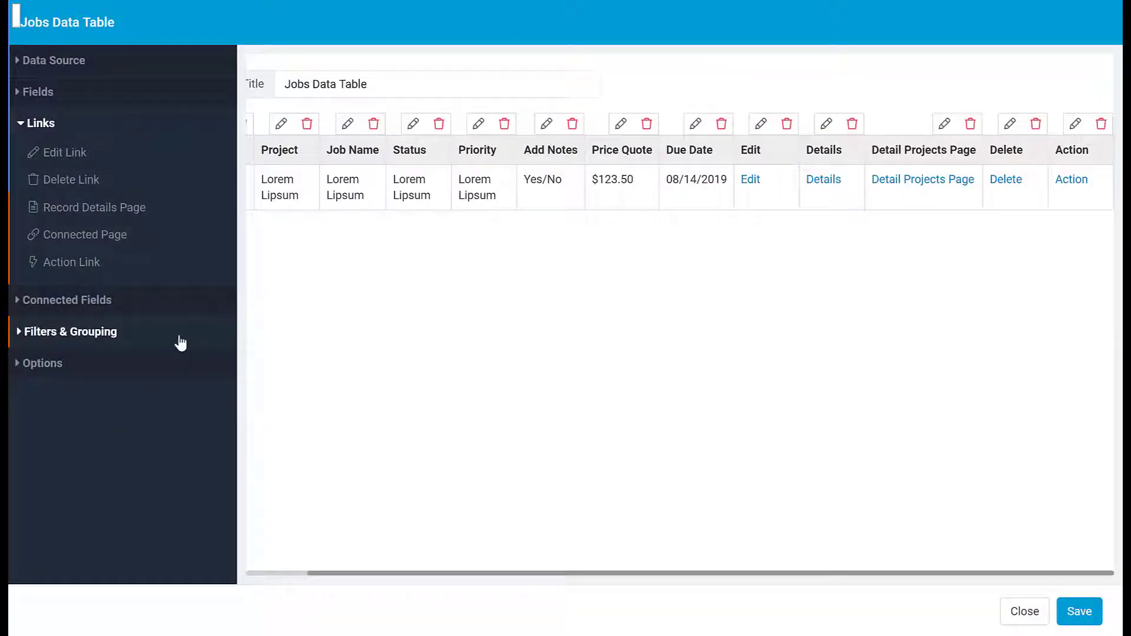
Step: Enable filters and create a 'New' tab with condition Status is New and a green label
left_click(179, 335)
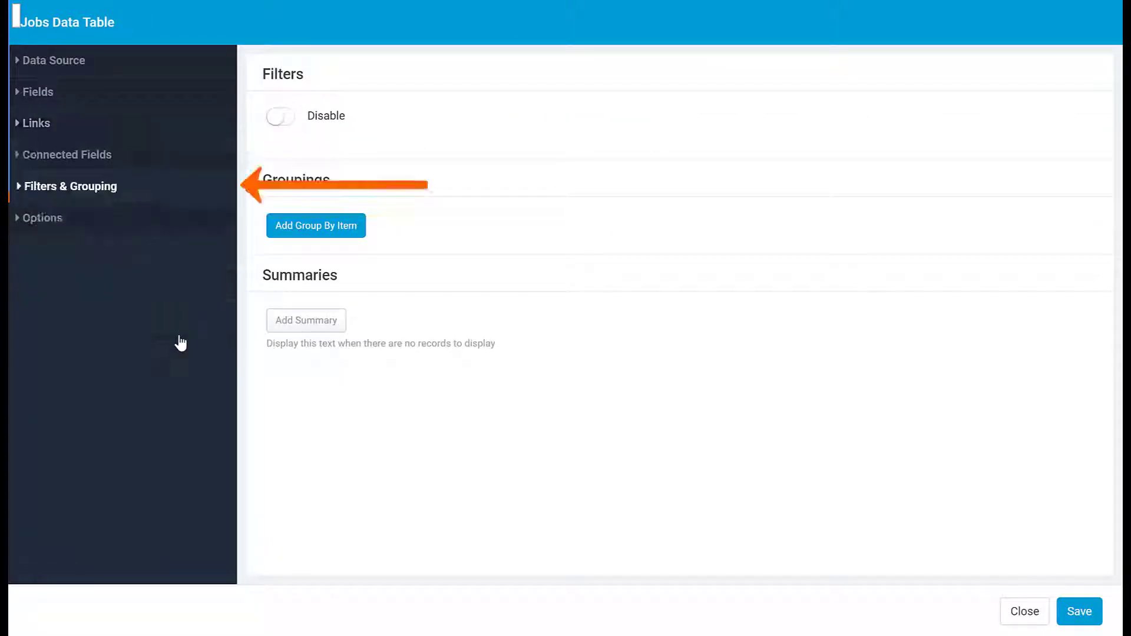
left_click(285, 117)
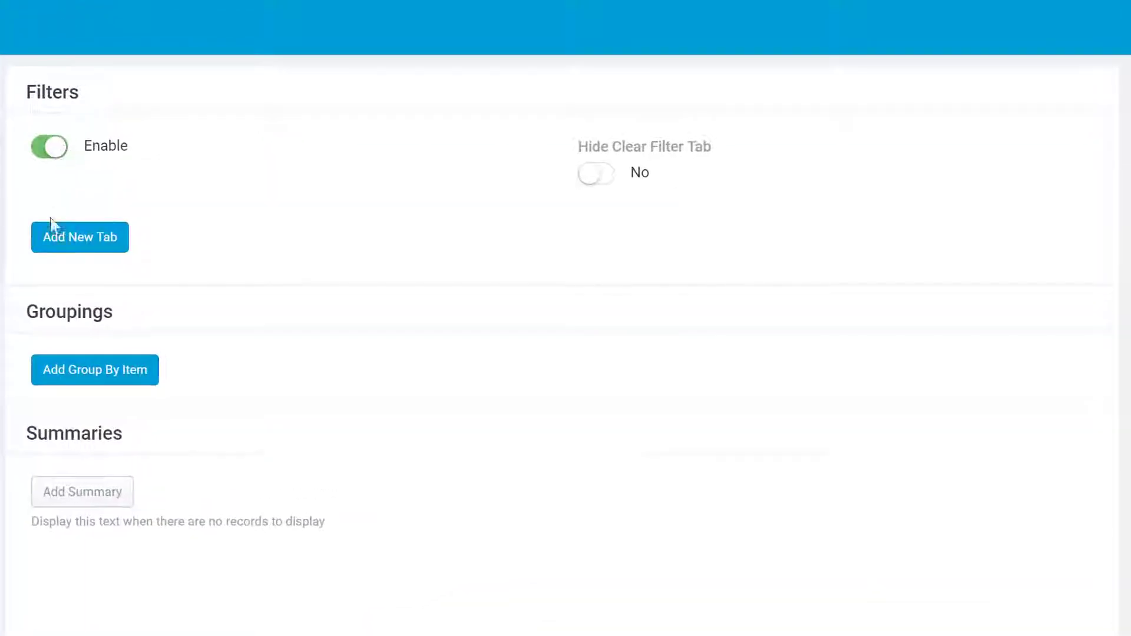
left_click(291, 184)
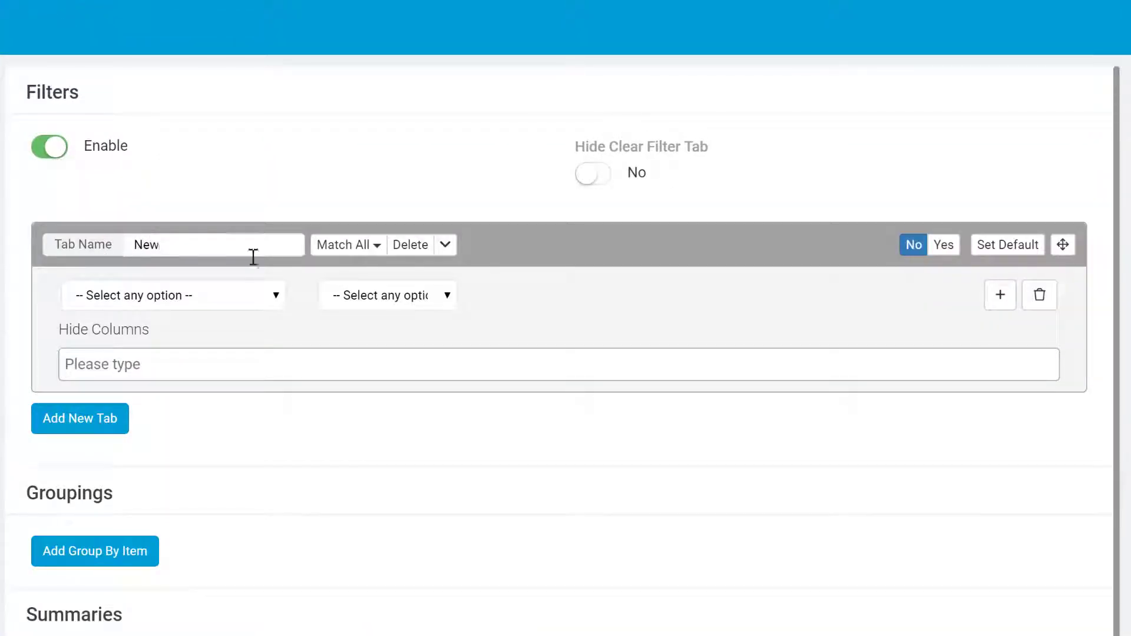
left_click(207, 303)
left_click(156, 478)
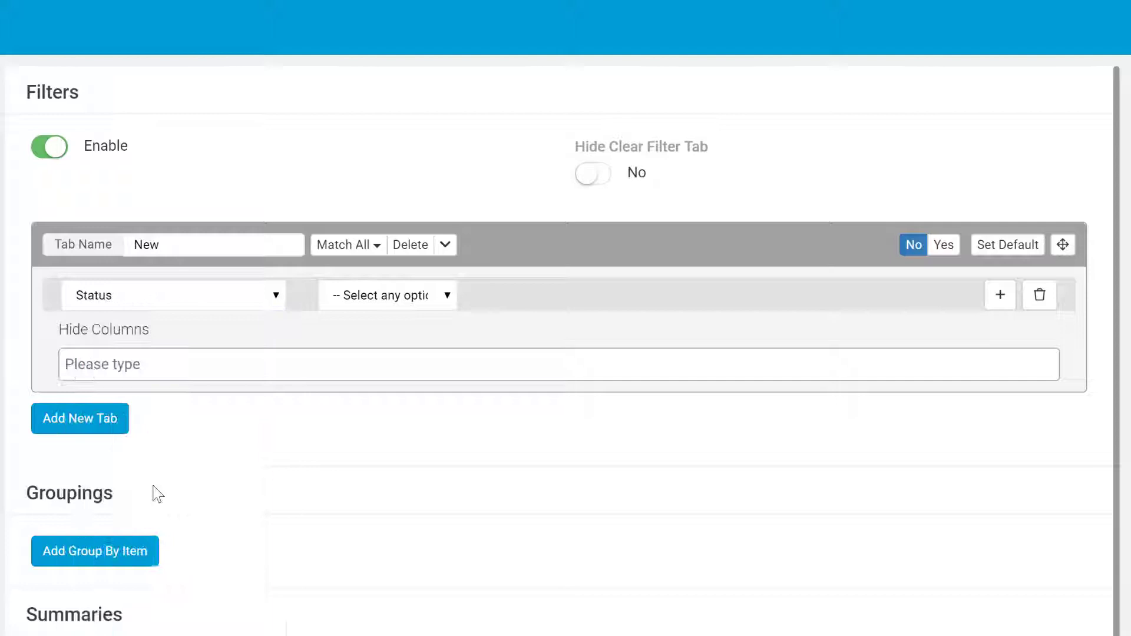
left_click(351, 296)
left_click(366, 356)
left_click(543, 303)
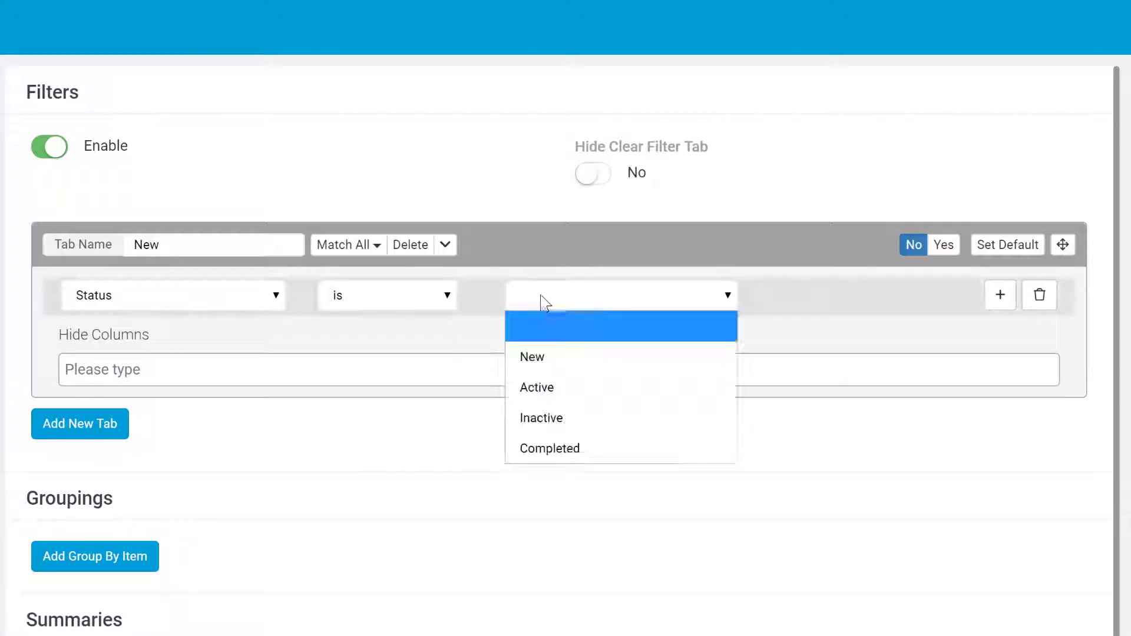
left_click(570, 360)
left_click(943, 244)
left_click(950, 245)
left_click(950, 293)
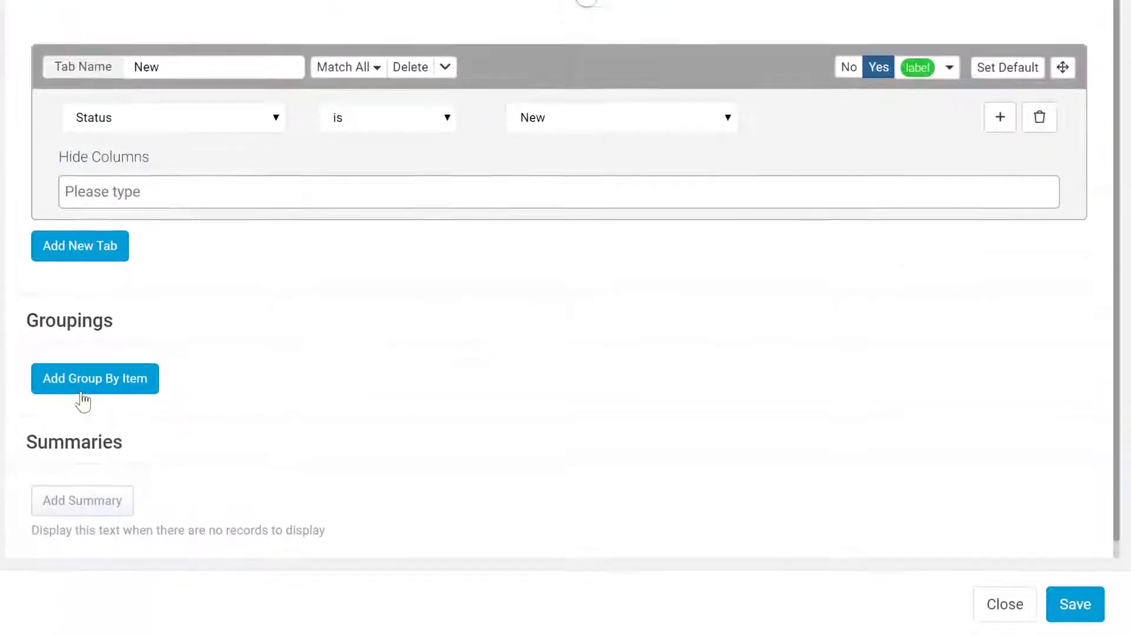
Step: Group jobs by Priority with green group headers and add a Total sum summary row
left_click(83, 382)
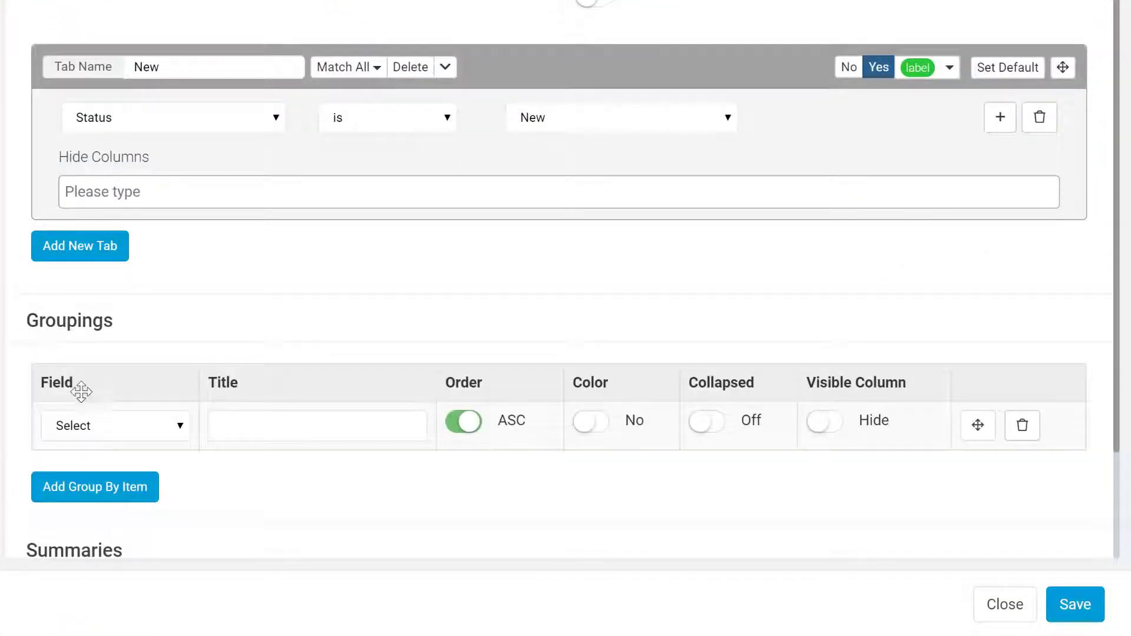
left_click(123, 427)
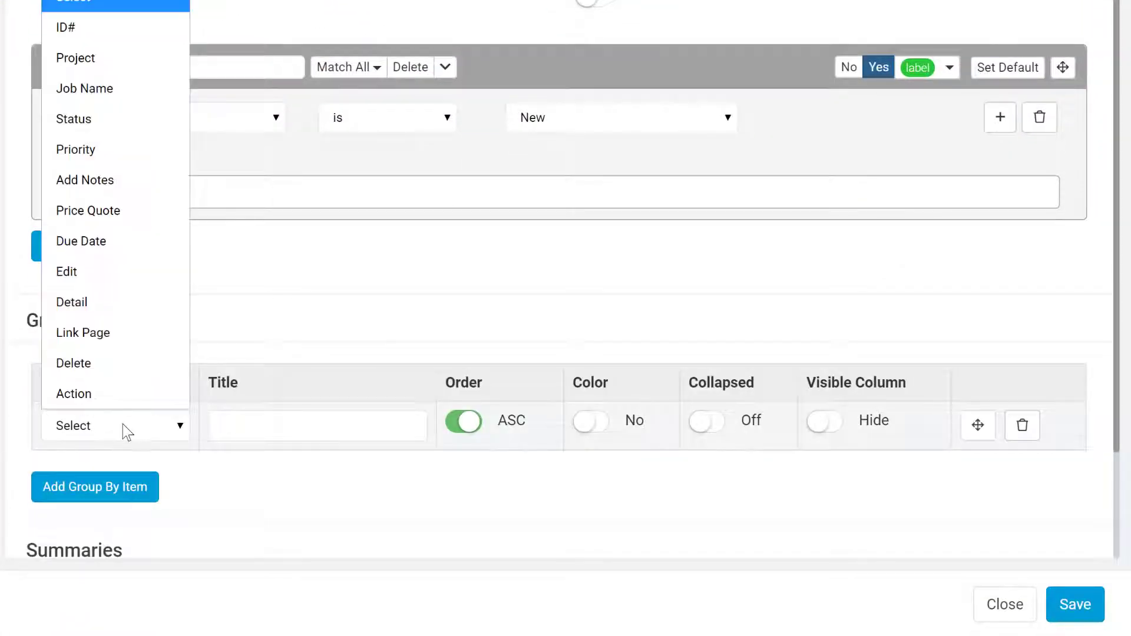
left_click(122, 149)
left_click(589, 421)
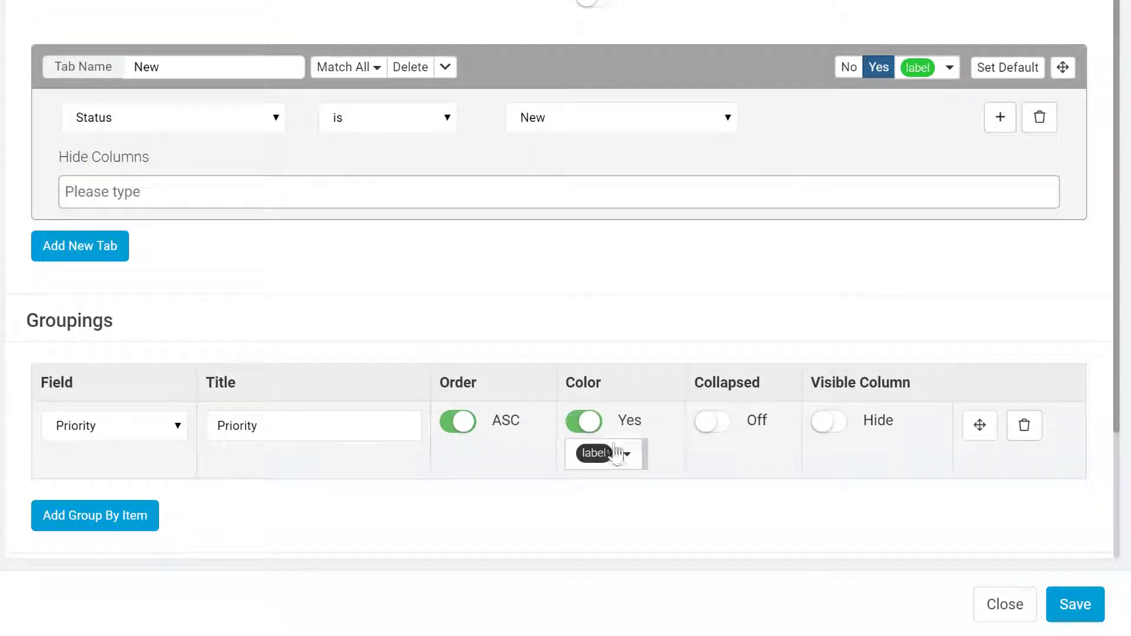
left_click(600, 457)
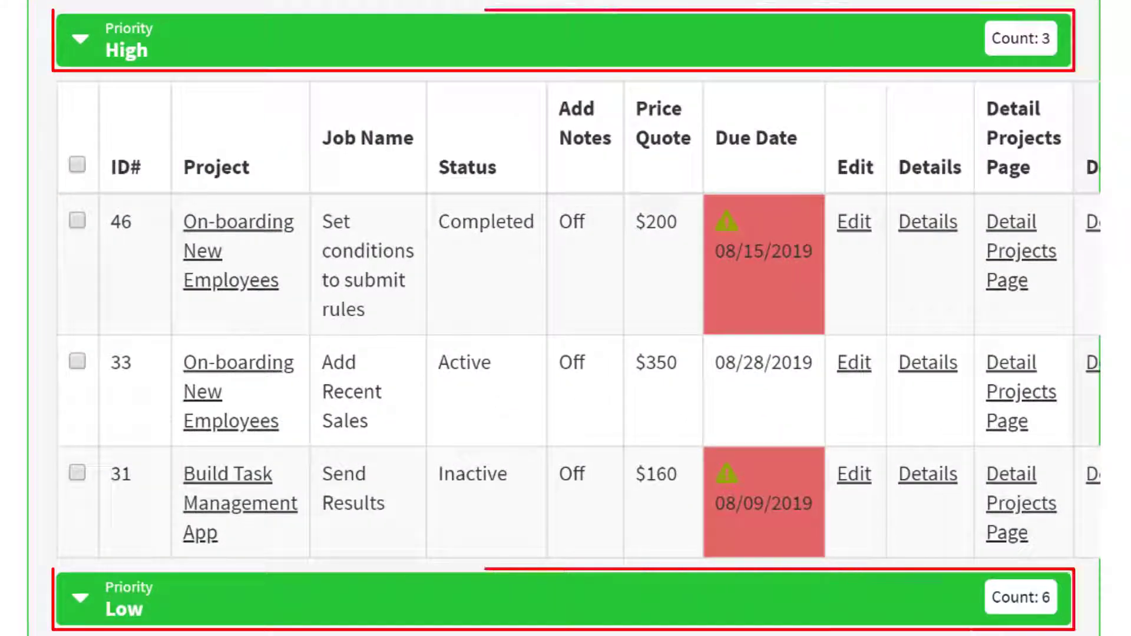
scroll(620, 492, "down", 2)
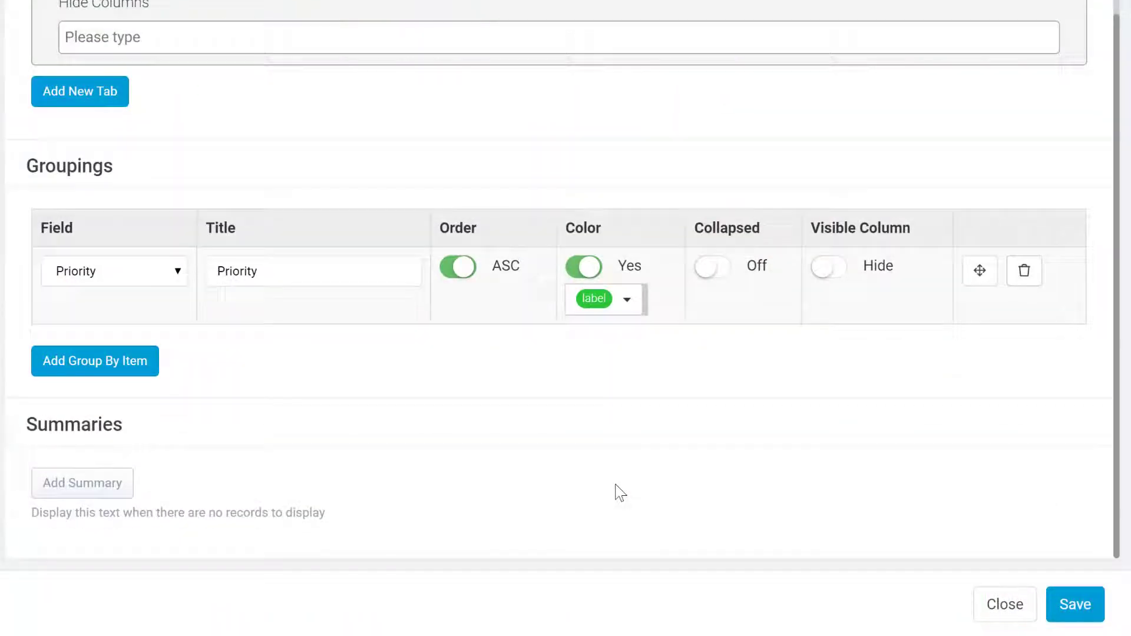
left_click(109, 487)
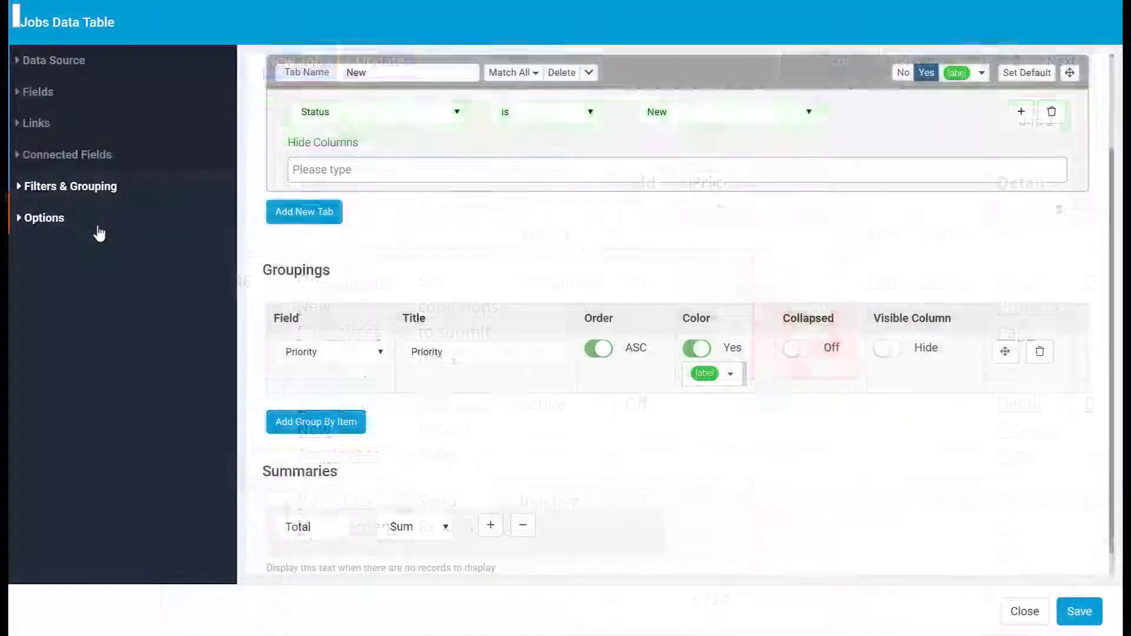
Step: Allow adding new records in a popup with the button label 'Add New Job'
left_click(97, 232)
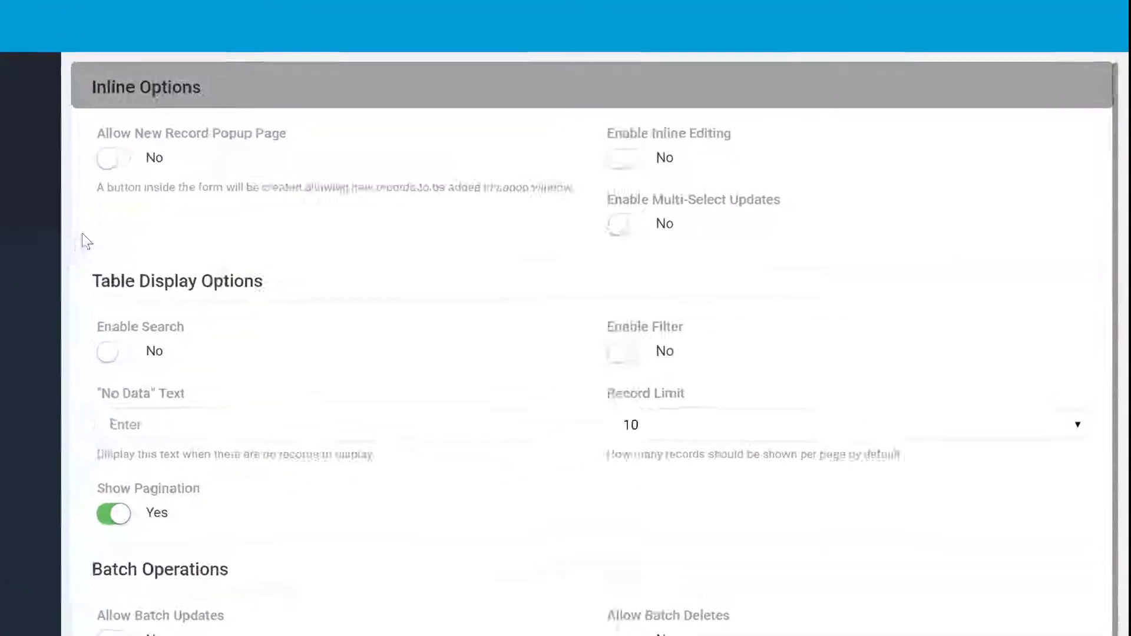
left_click(45, 169)
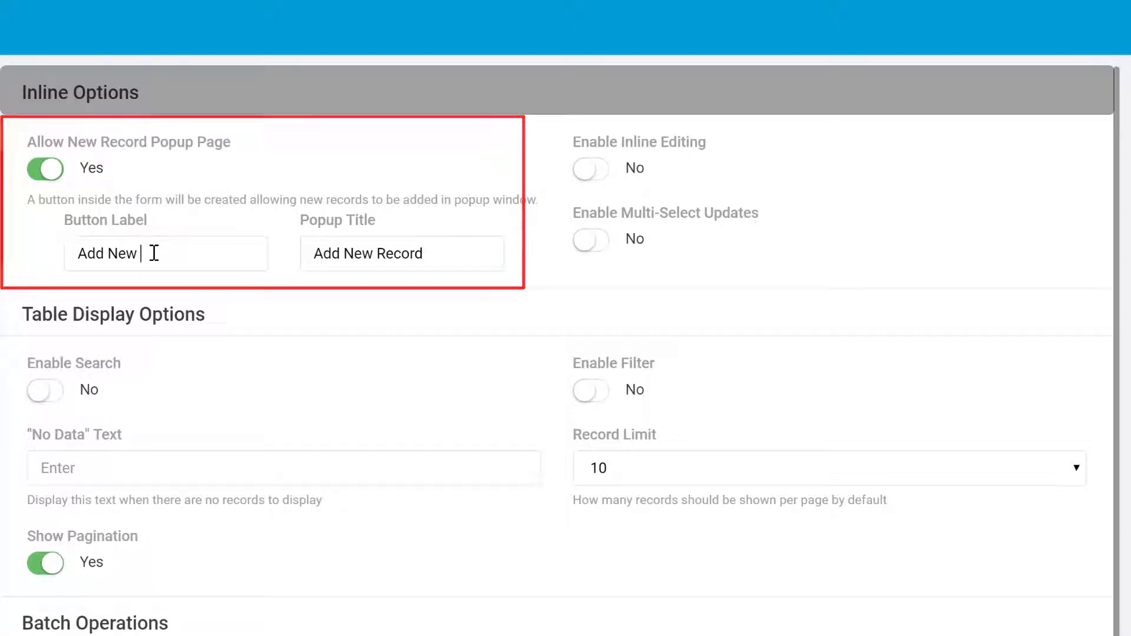
type("Jo")
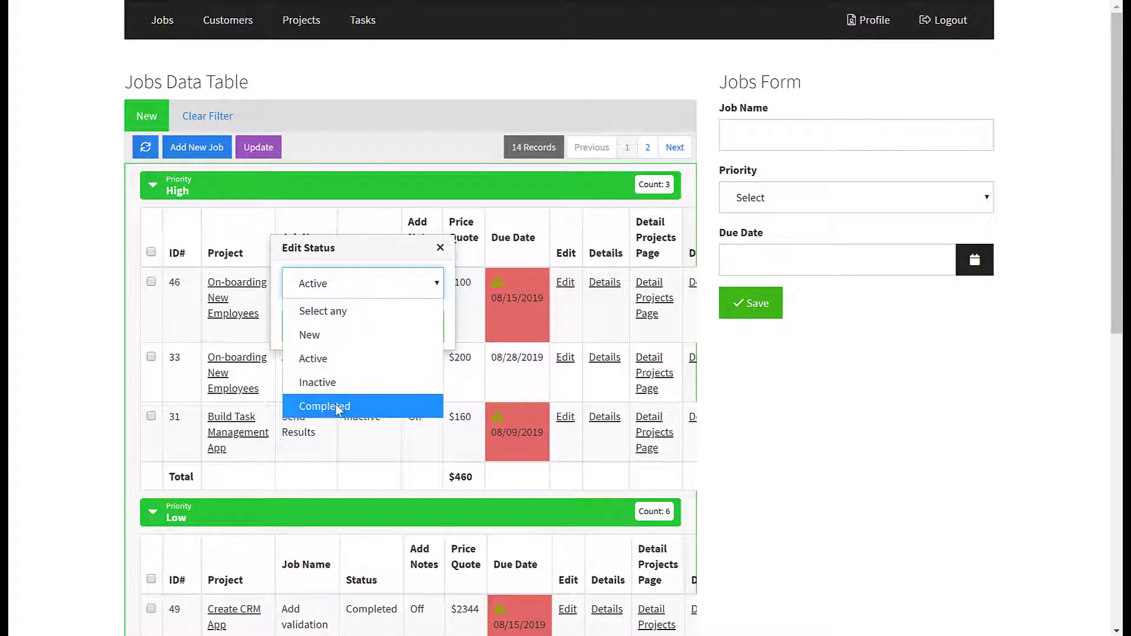
Step: Inline-edit job 46, changing its Status to Completed and updating its price quote
left_click(361, 405)
left_click(351, 330)
left_click(461, 284)
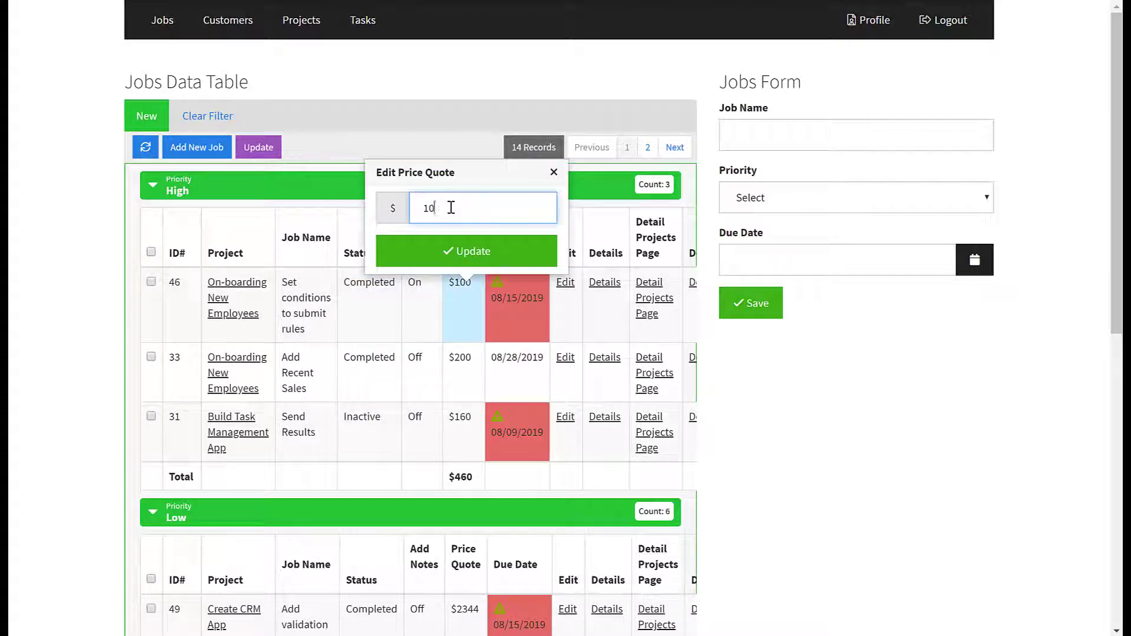
left_click(445, 248)
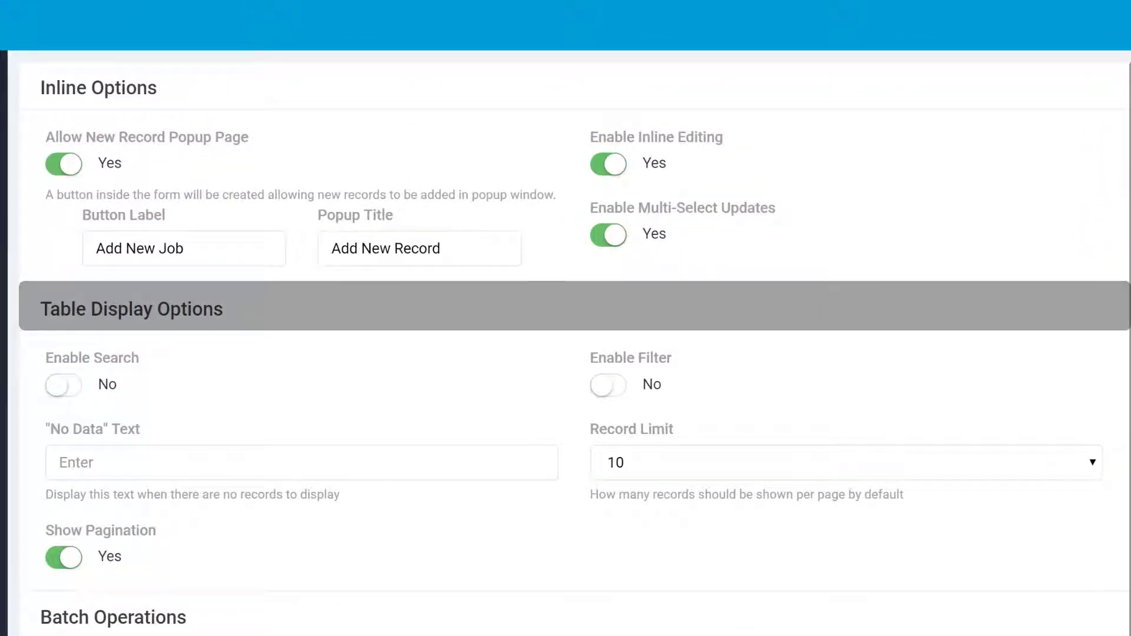
Step: Enable search and filtering, allowing only Created By and Assigned To as filter fields
left_click(74, 390)
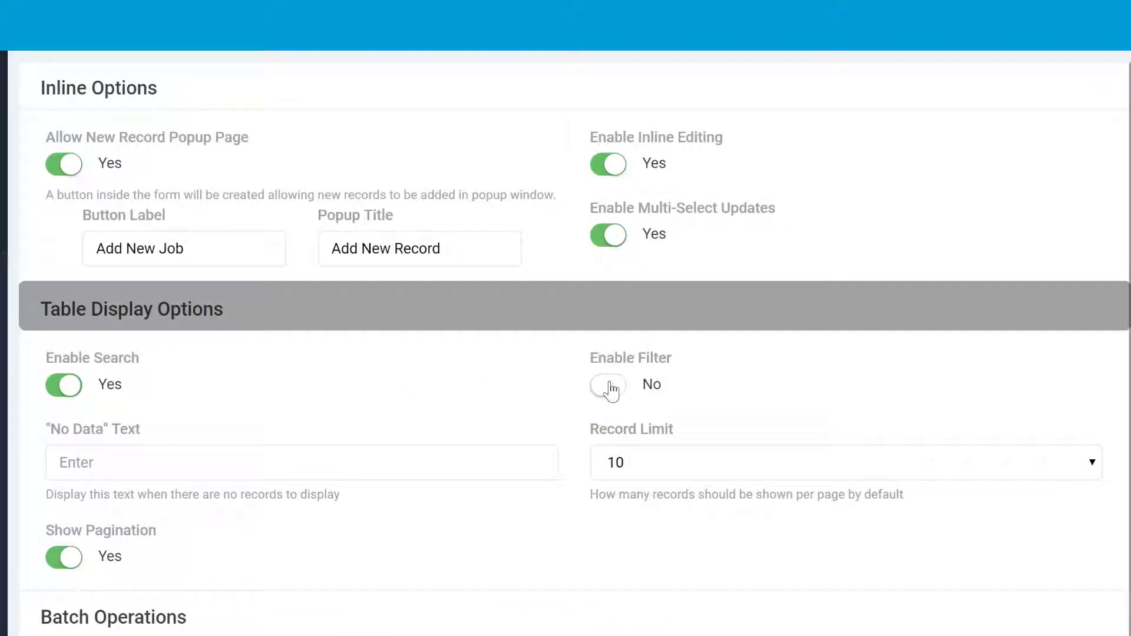
left_click(610, 388)
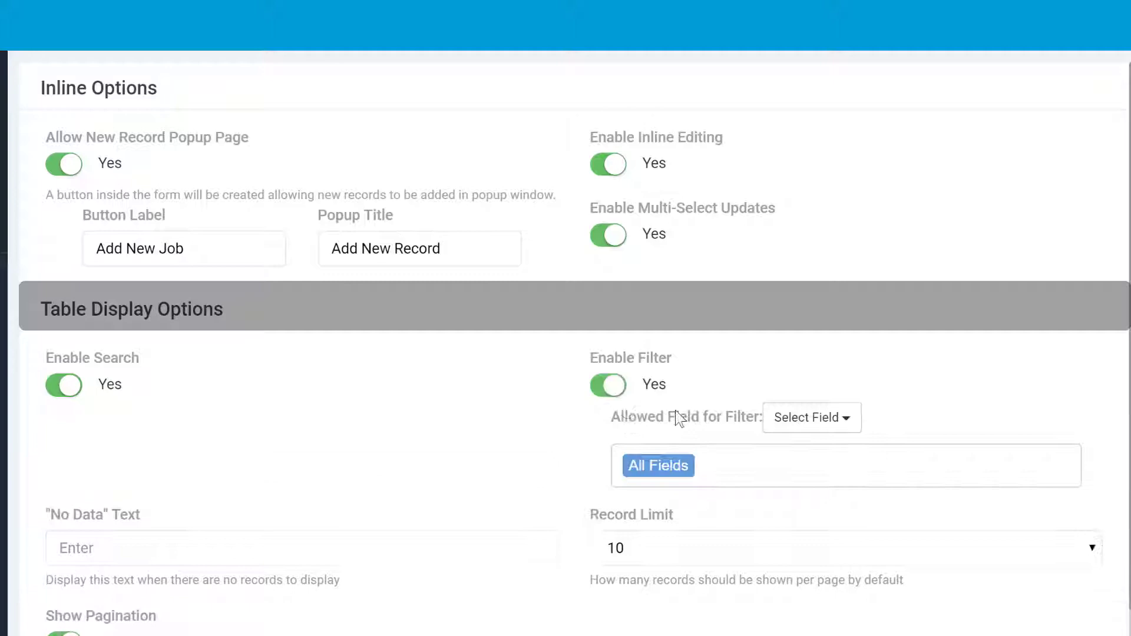
left_click(811, 419)
left_click(813, 497)
left_click(805, 420)
left_click(820, 531)
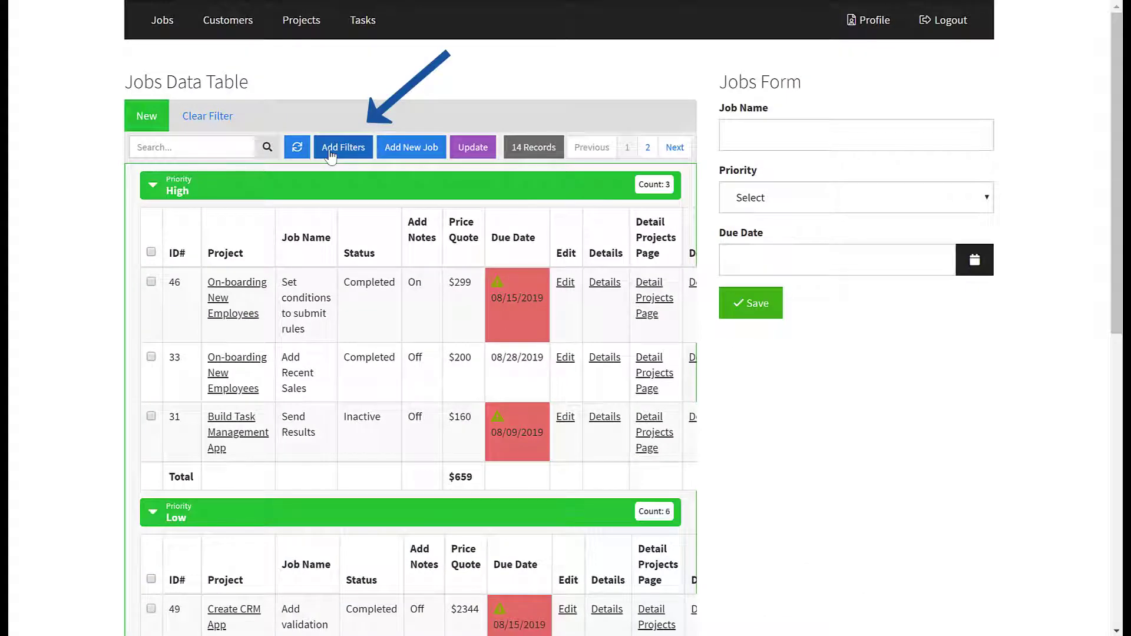
Step: Apply a Created By is filter on the table for a chosen user
left_click(343, 147)
left_click(328, 147)
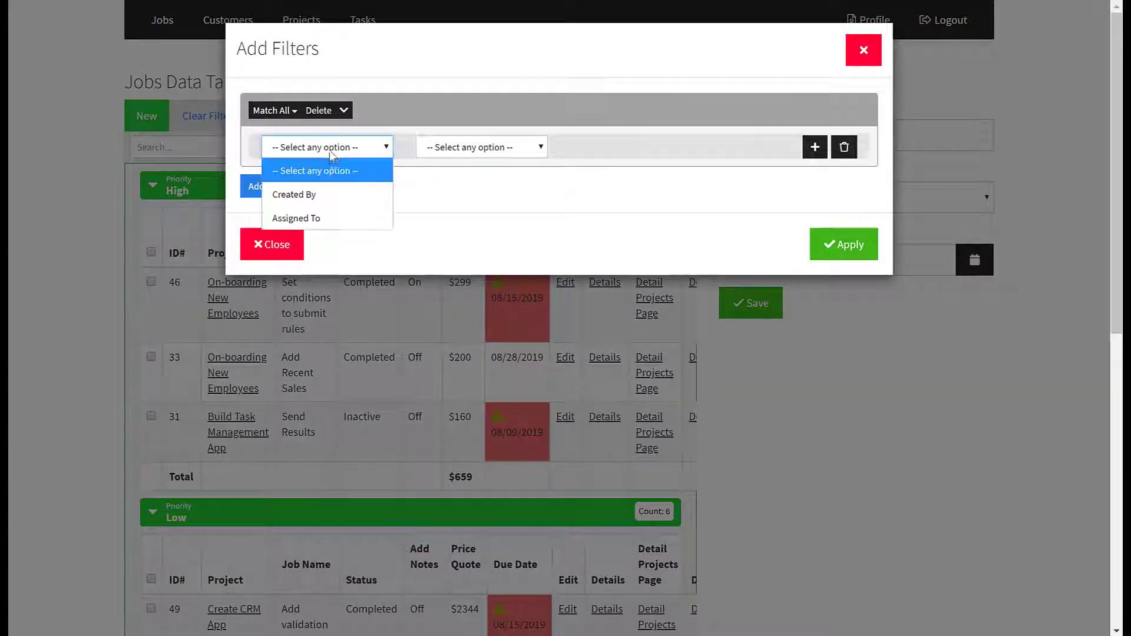
left_click(291, 192)
left_click(480, 147)
left_click(430, 195)
left_click(630, 147)
left_click(589, 194)
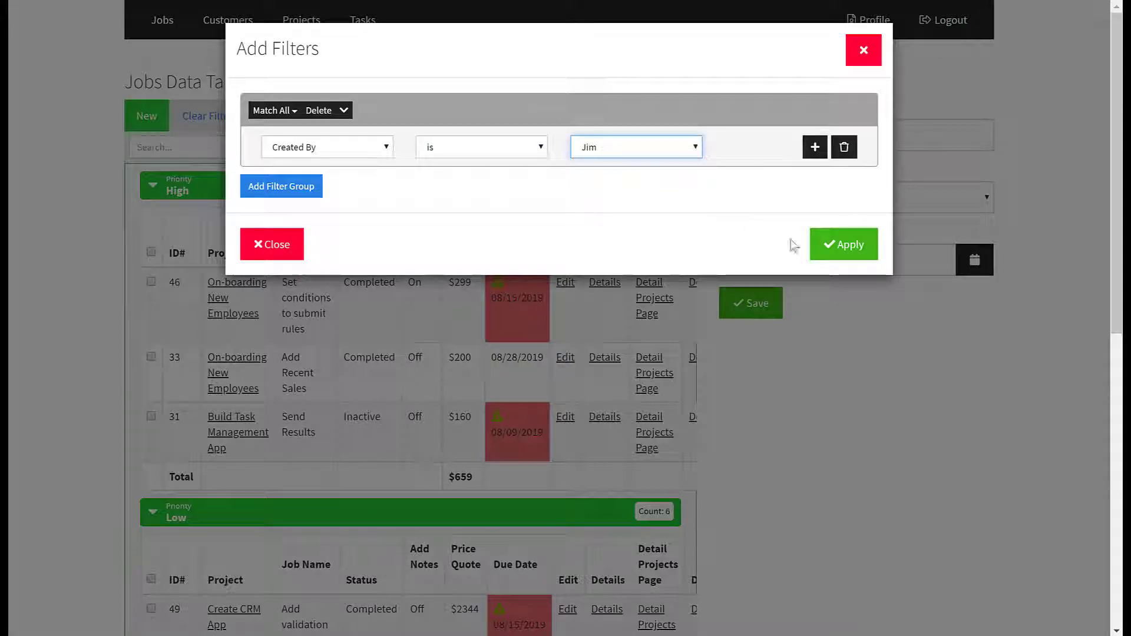
left_click(836, 246)
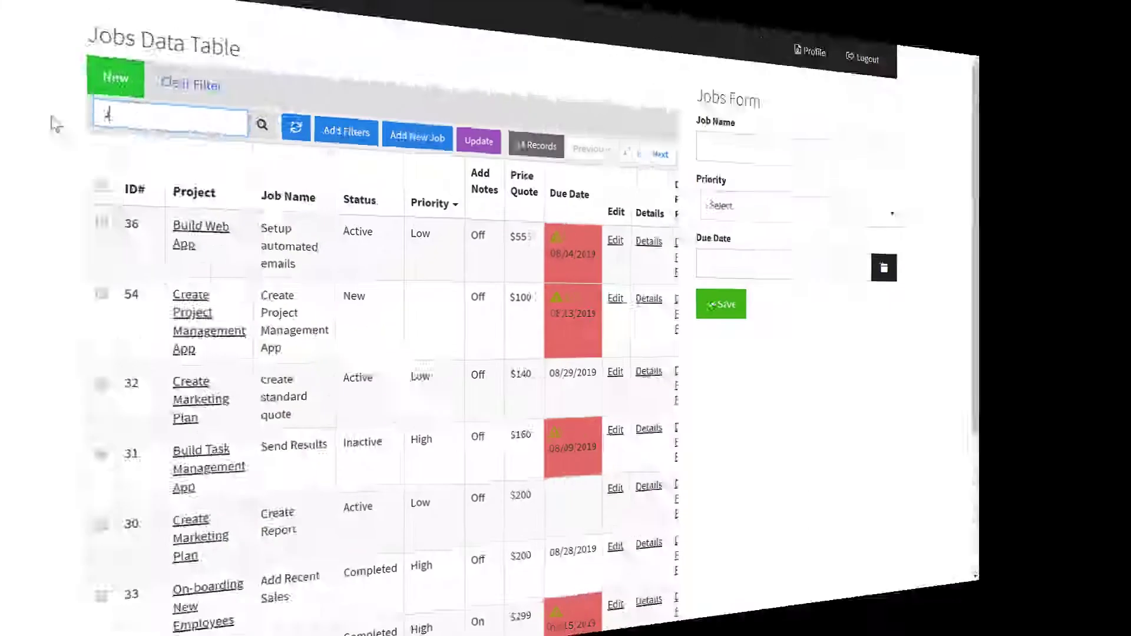
Step: Search the table for a user's name and set the record limit to 25 per page
type("John")
key("Return")
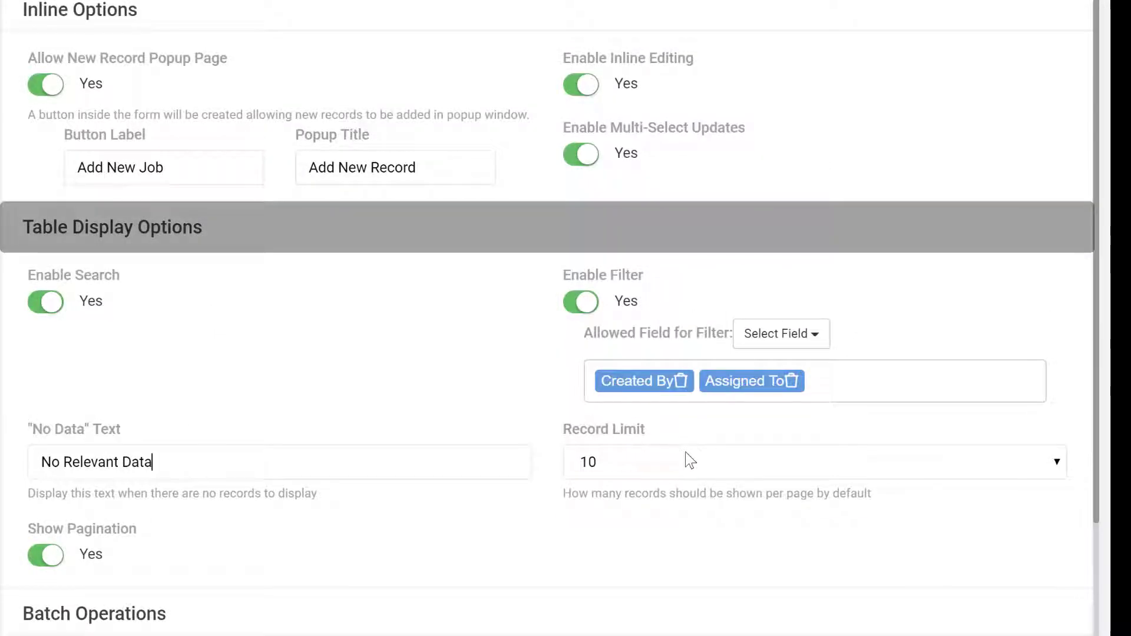
left_click(690, 460)
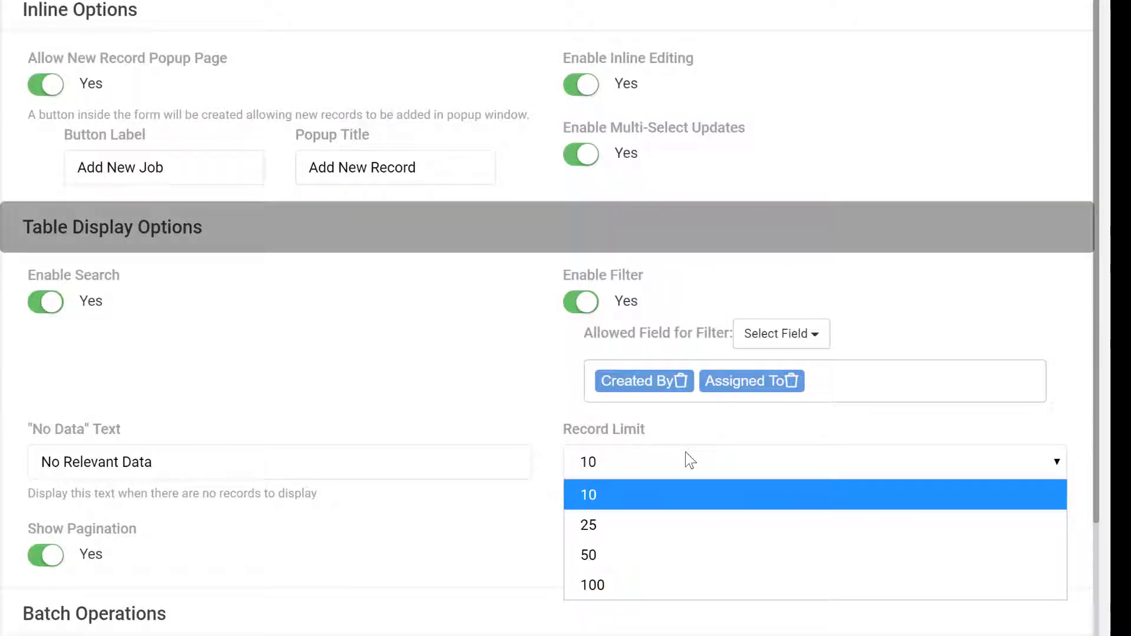
left_click(640, 533)
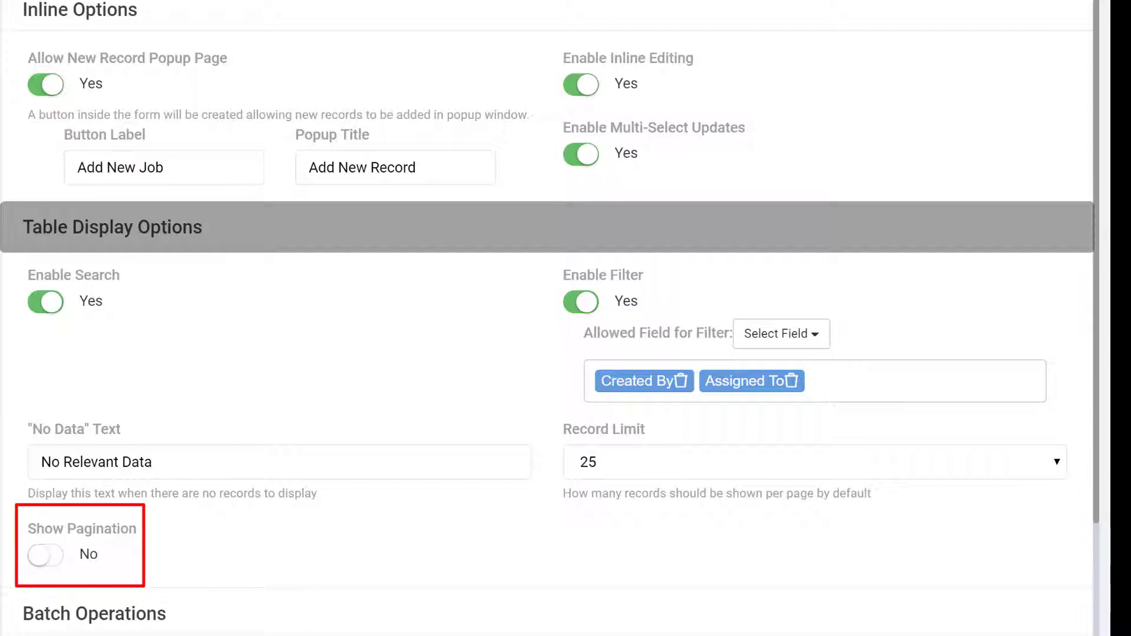
Step: Turn on batch updates and batch deletes, with batch updates applying the table filters
scroll(1013, 259, "down", 2)
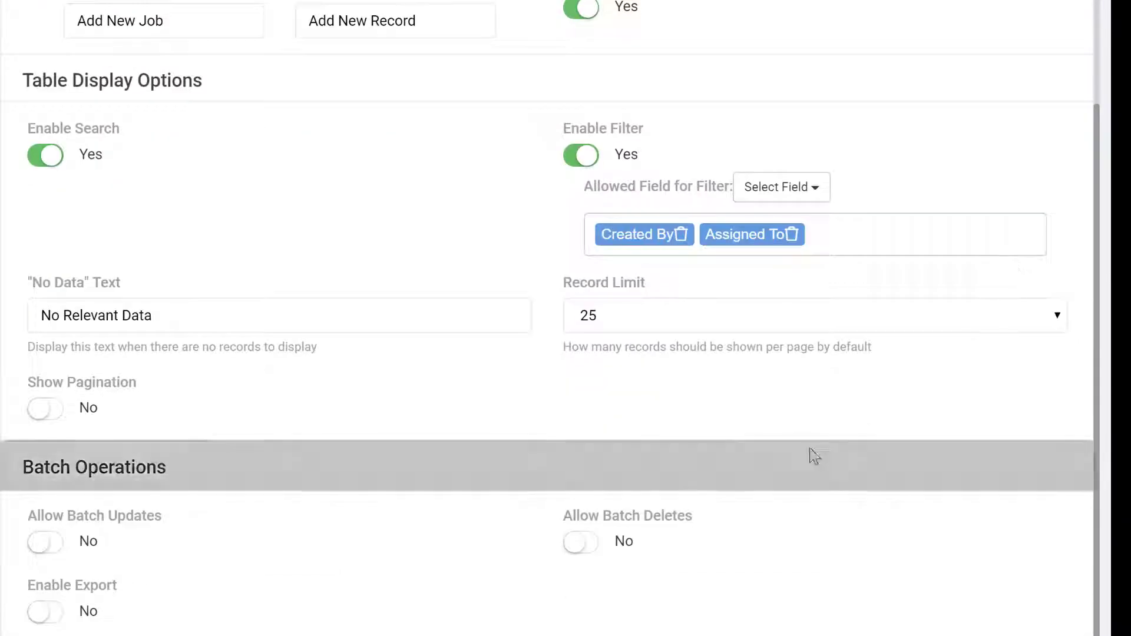
left_click(40, 543)
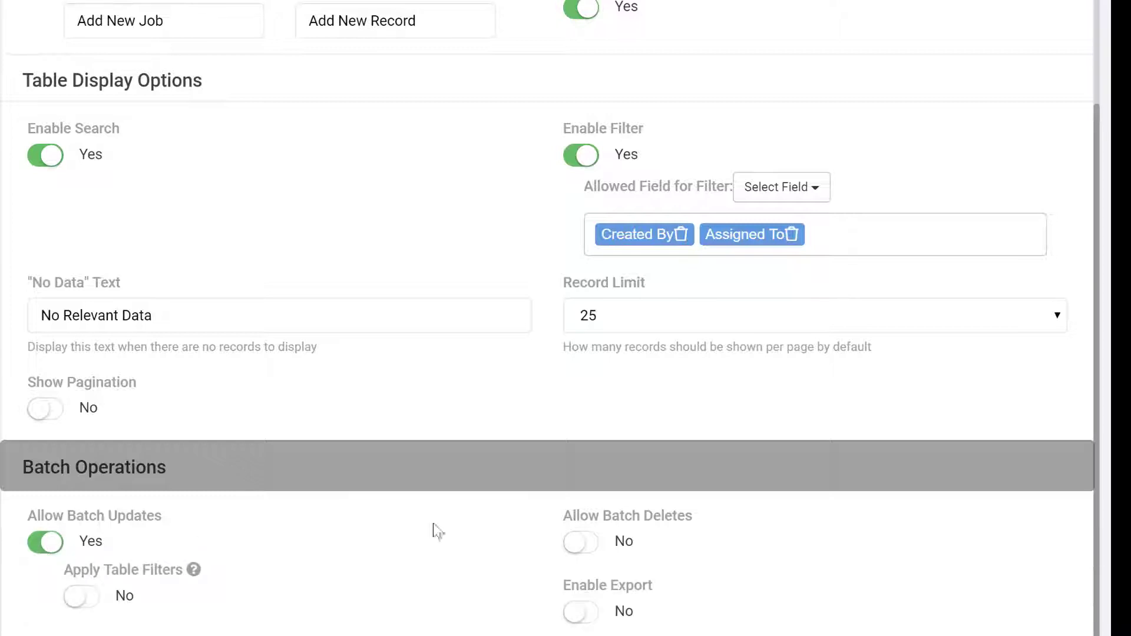
left_click(594, 551)
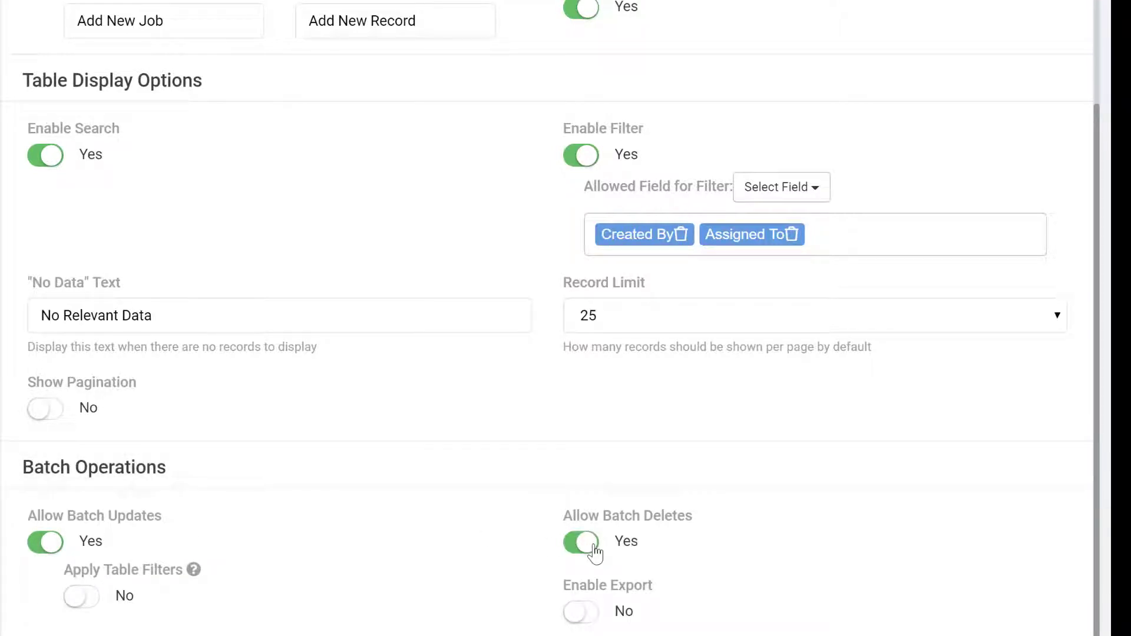
left_click(82, 604)
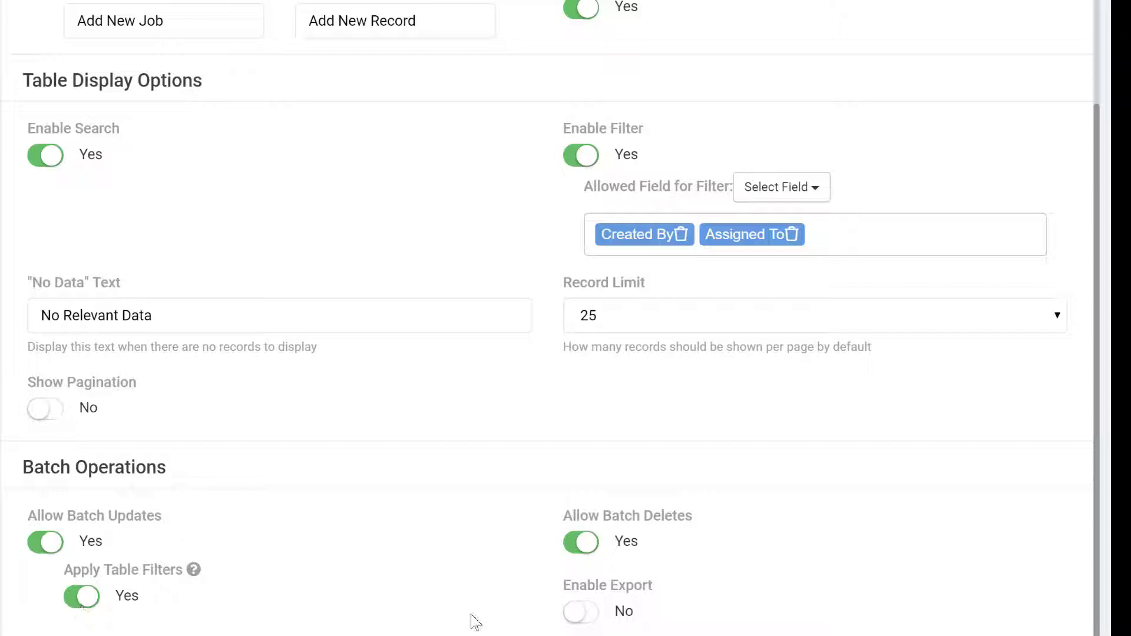
Step: Enable exporting the table's records using the Jobs export template
left_click(583, 613)
scroll(588, 613, "down", 1)
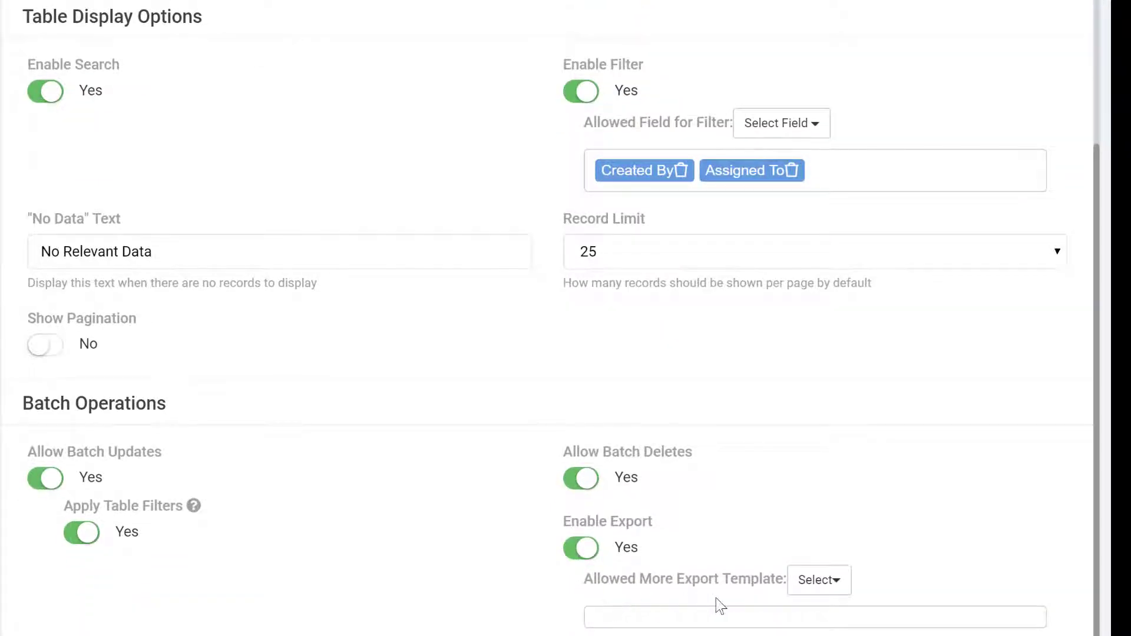
left_click(817, 587)
left_click(819, 622)
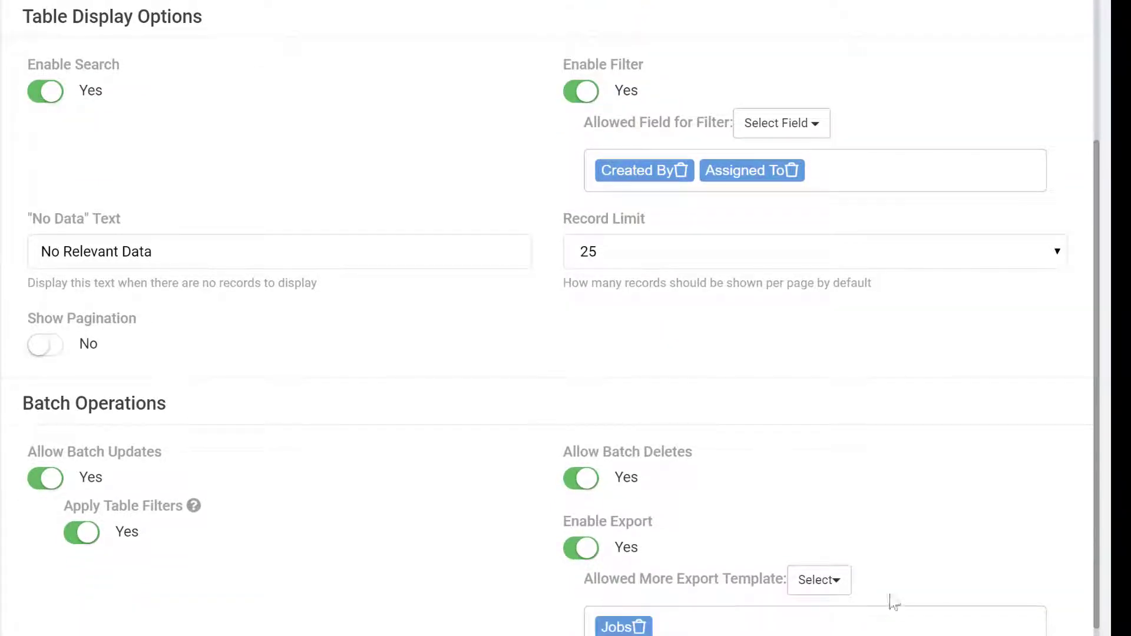